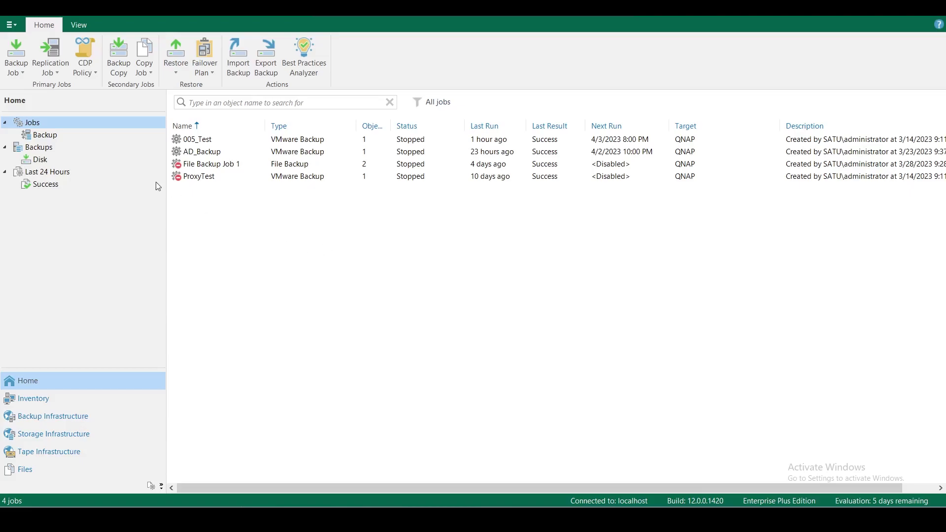
Start creating a new virtual machine replication job
right_click(266, 228)
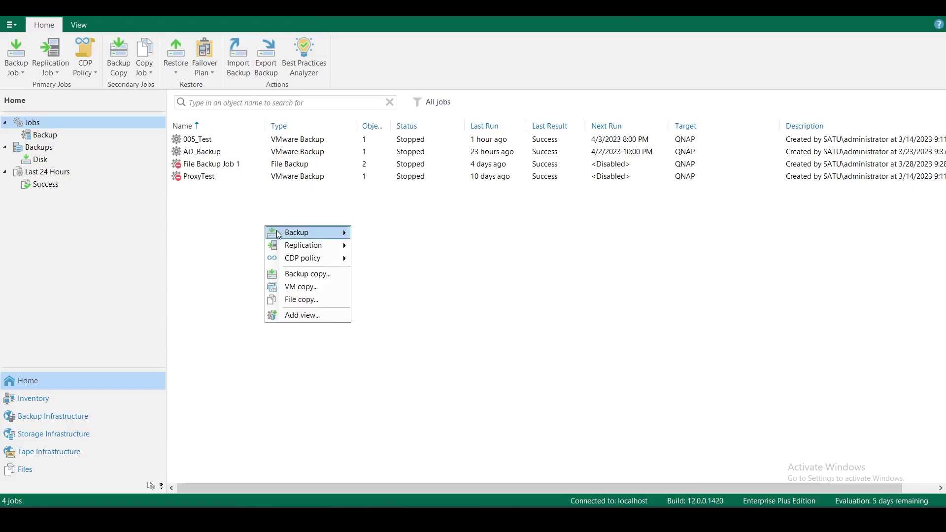
mouse_move(301, 247)
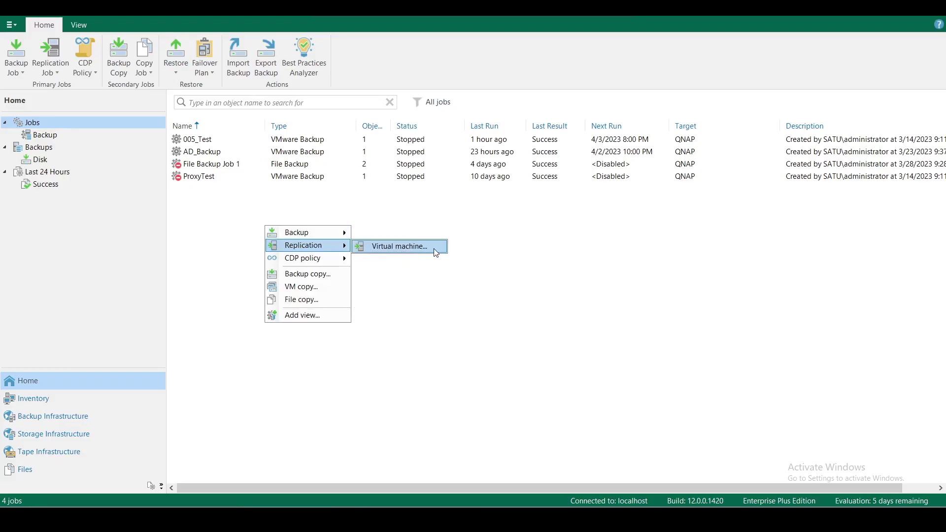
left_click(61, 71)
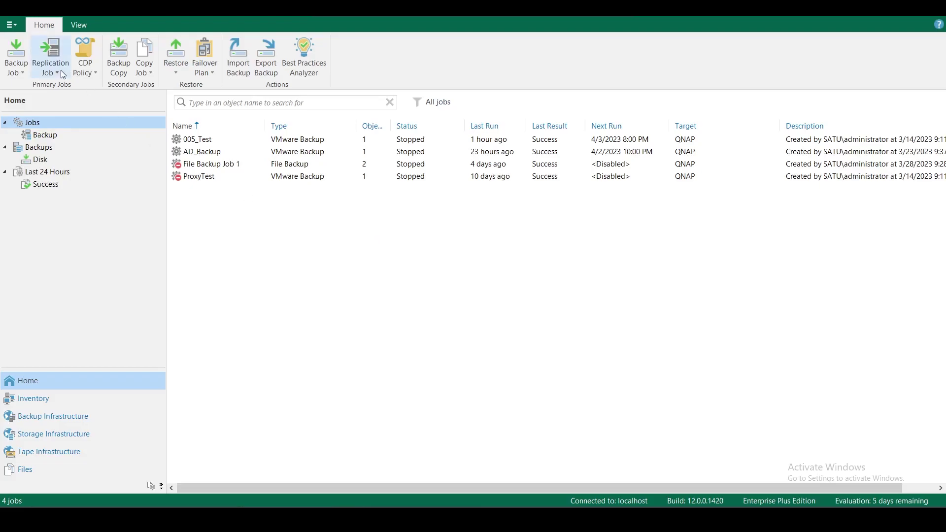
left_click(61, 71)
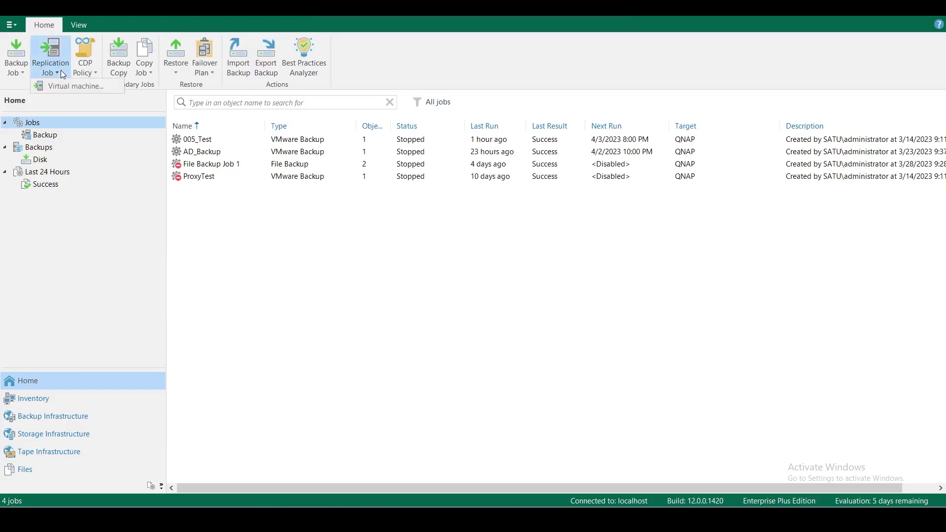
left_click(91, 87)
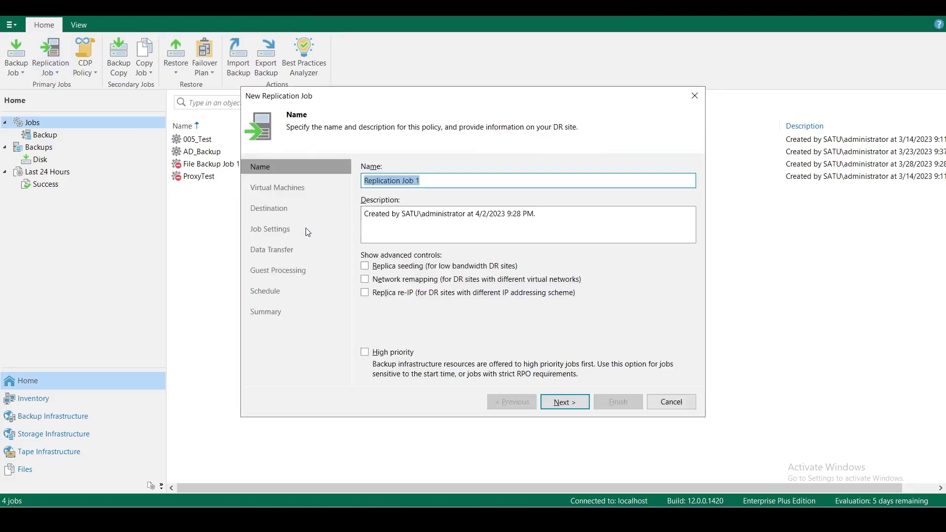
Name the replication job Replica_VMTest
left_click(449, 180)
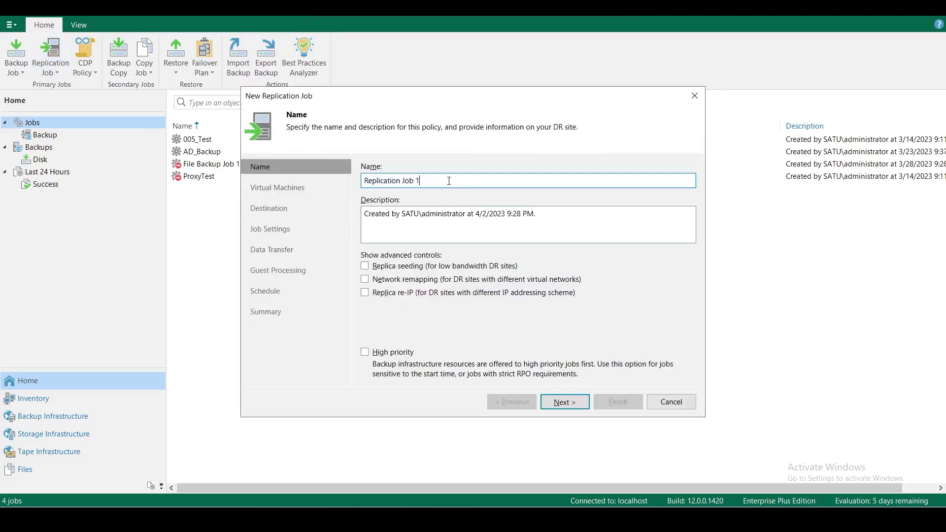
left_click_drag(442, 180, 335, 183)
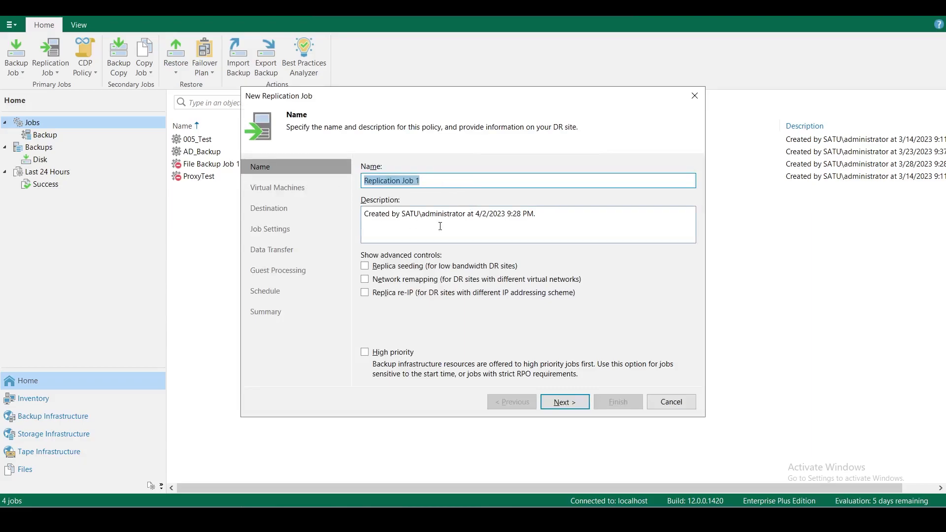
type("Replica_VMTest")
left_click_drag(425, 182, 365, 181)
left_click(422, 180)
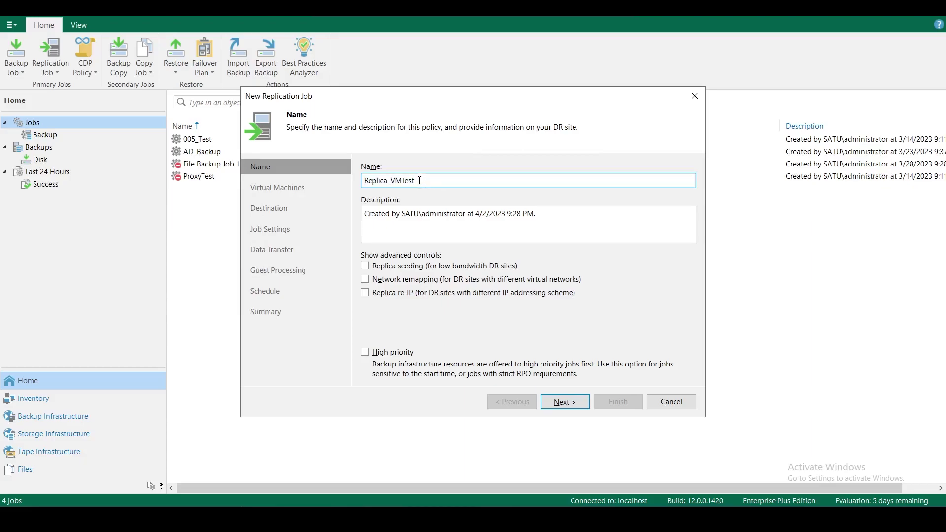
left_click_drag(420, 180, 356, 185)
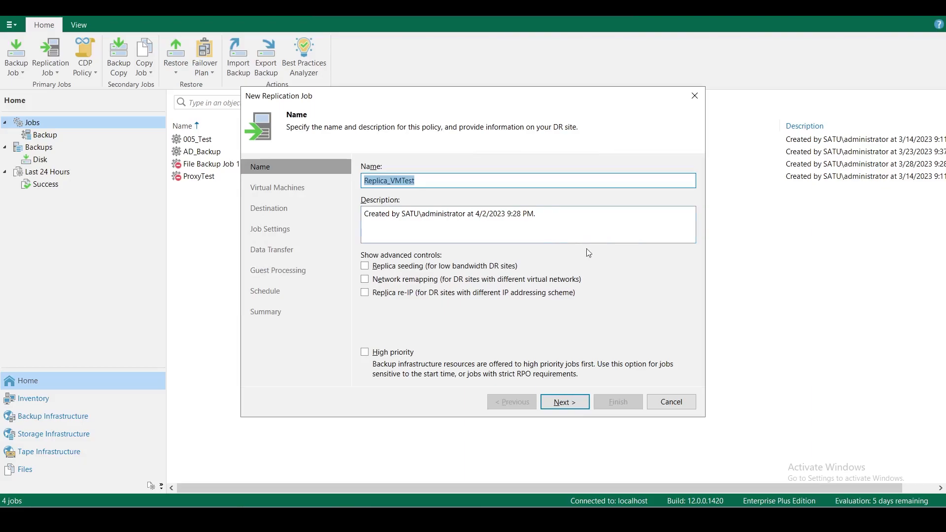
Enable replica seeding, network remapping and replica re-IP for the job, and continue to the virtual machine selection
left_click(365, 266)
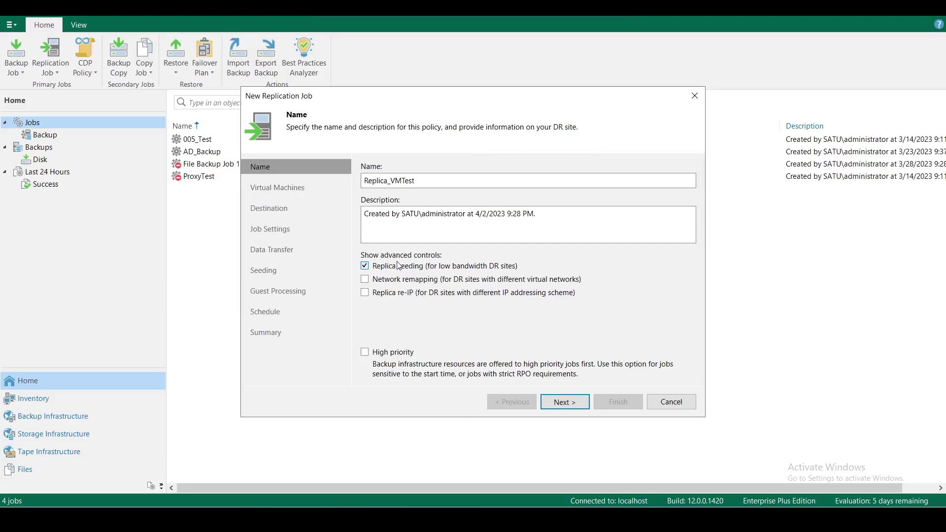
left_click(365, 267)
left_click(365, 266)
left_click(365, 266)
left_click(365, 266)
left_click(366, 280)
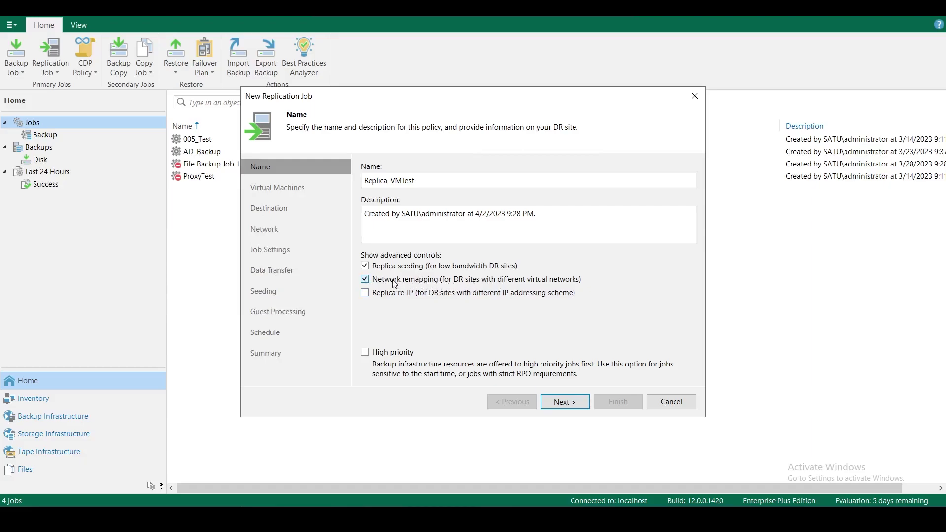
left_click(365, 294)
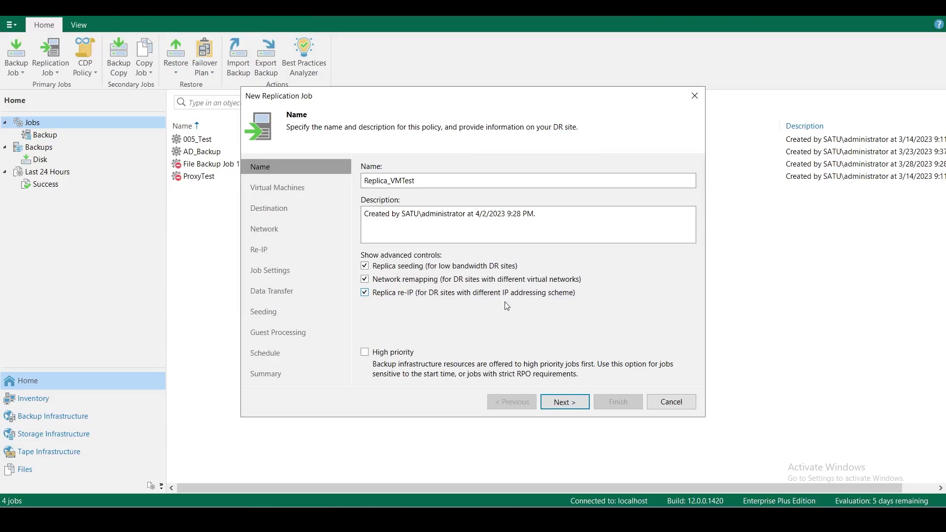
left_click(375, 294)
left_click(365, 294)
left_click(573, 401)
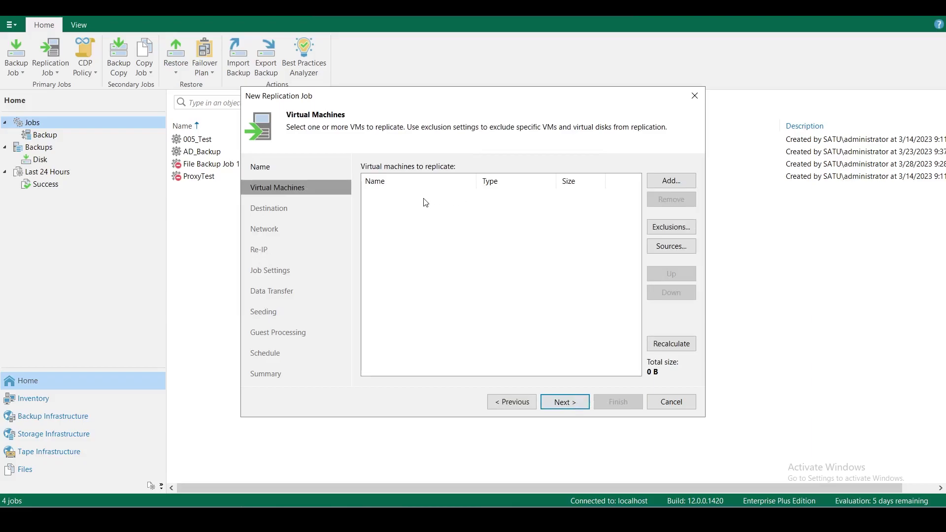
Add vm-test from the 005_Test folder under Merkez, using the VMs and Templates view, to the virtual machines to replicate
left_click(671, 181)
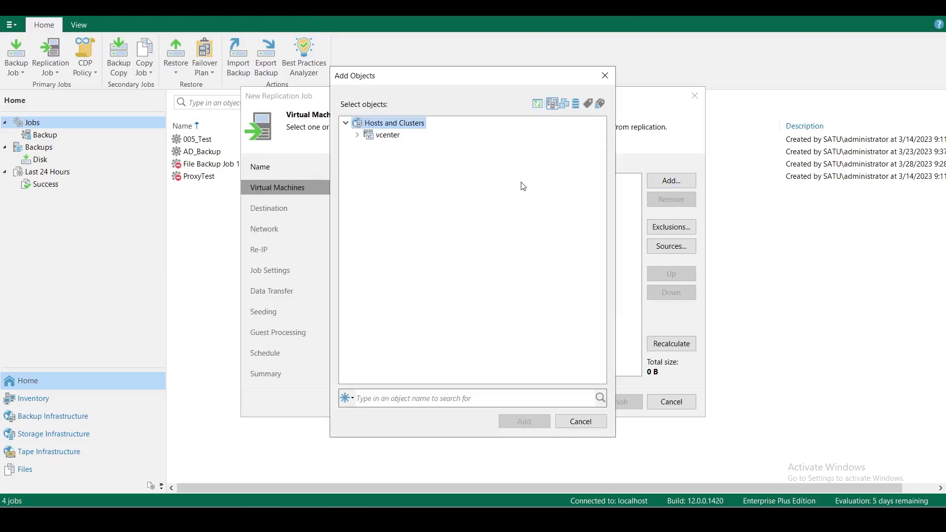
left_click(566, 105)
left_click(358, 136)
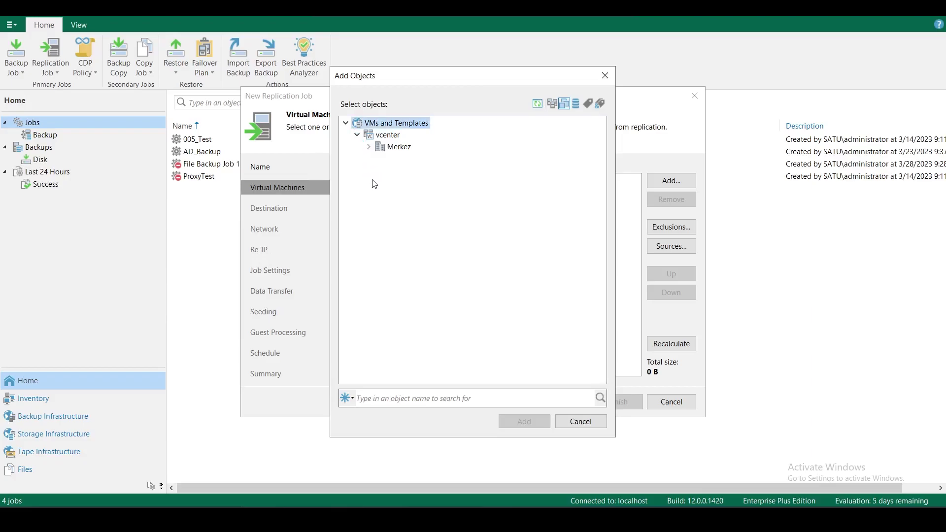
left_click(369, 147)
left_click(380, 206)
left_click(421, 230)
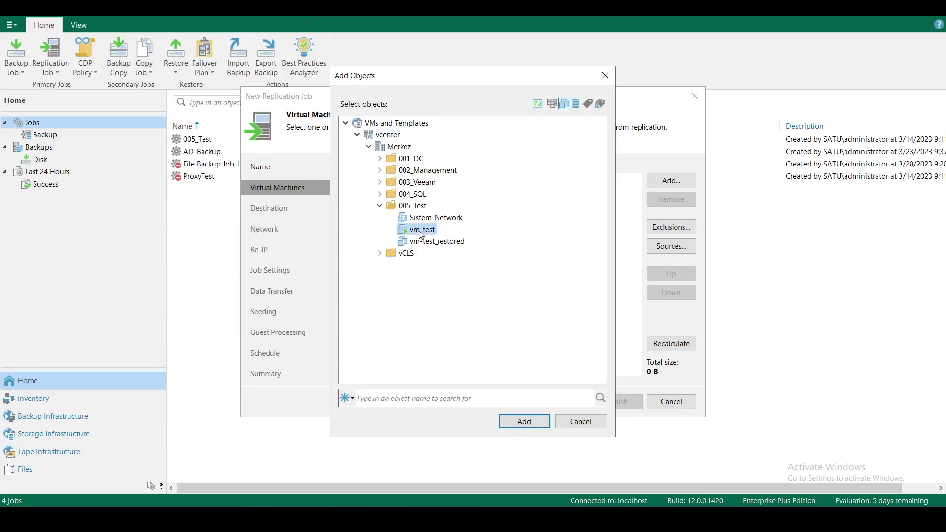
left_click(412, 207)
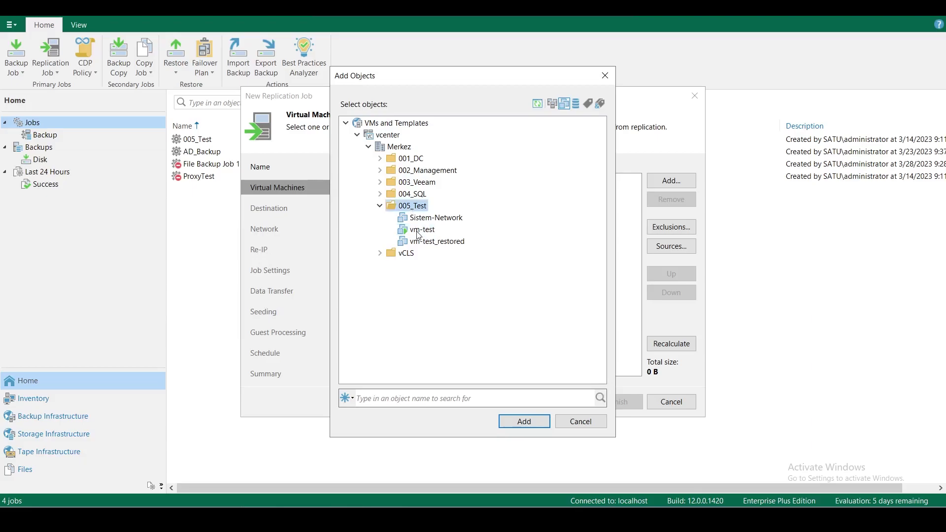
left_click(420, 230)
left_click(532, 427)
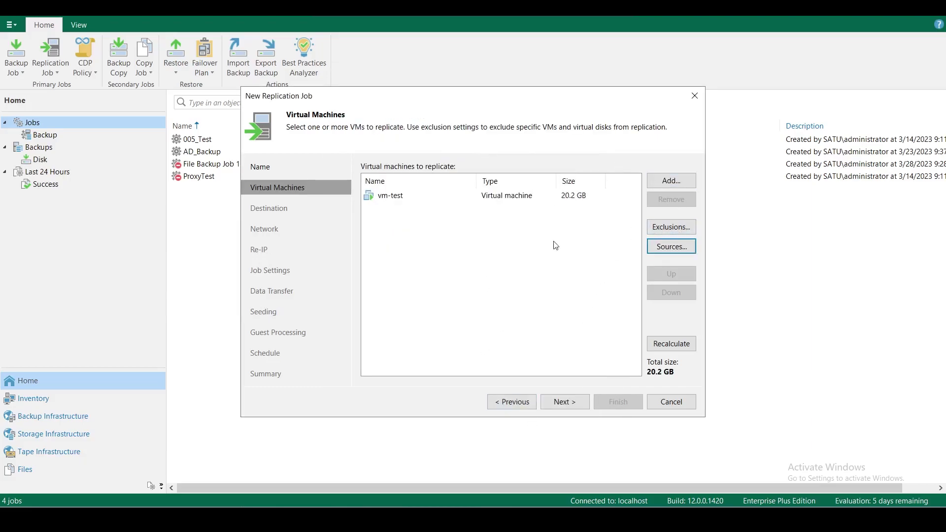
Set the job's data source to production storage (actual VM state) and continue to the destination settings
left_click(684, 250)
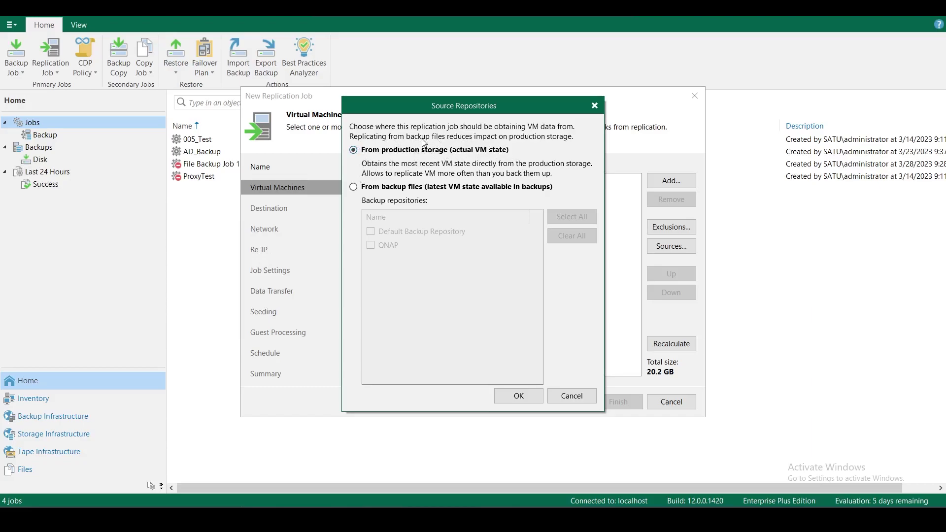
left_click(354, 187)
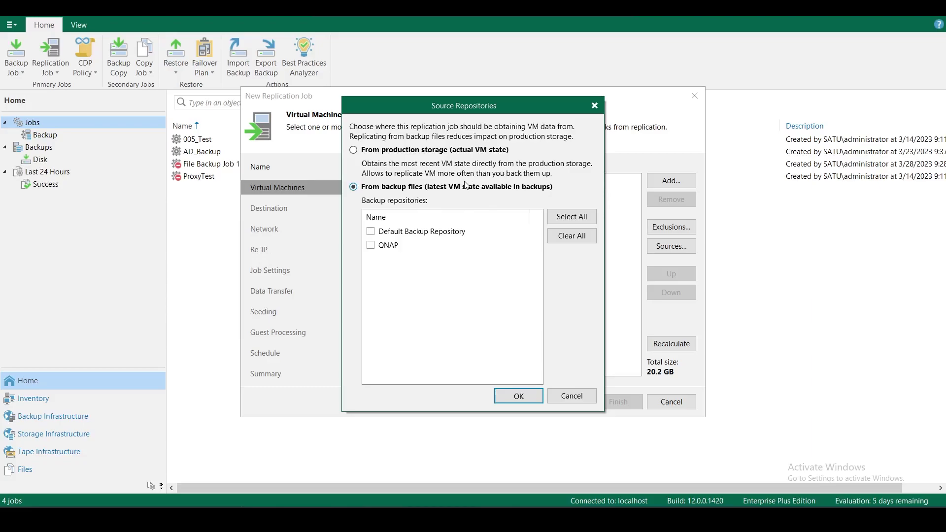
left_click(356, 150)
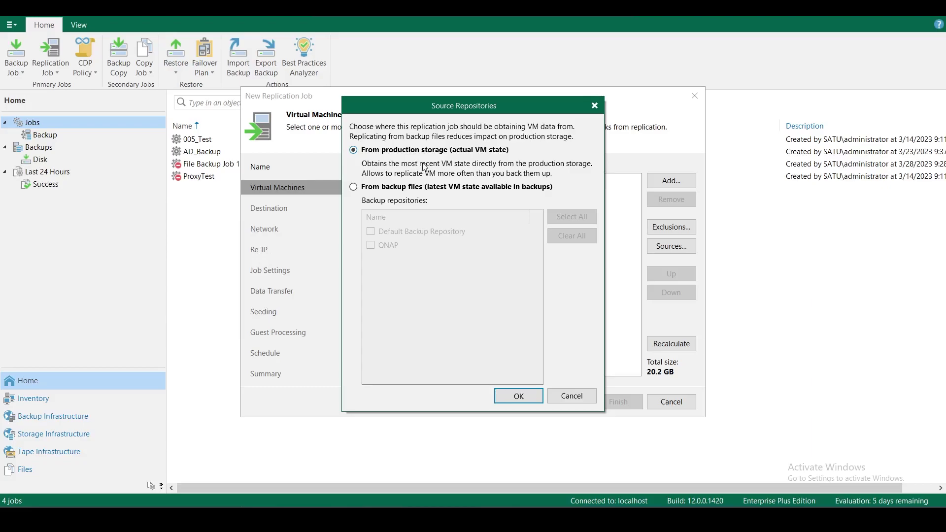
left_click(354, 188)
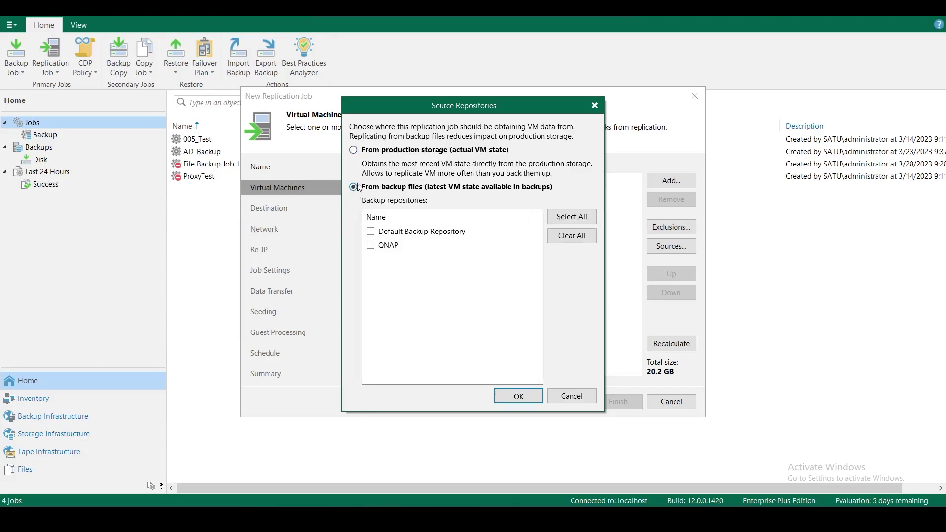
left_click(354, 151)
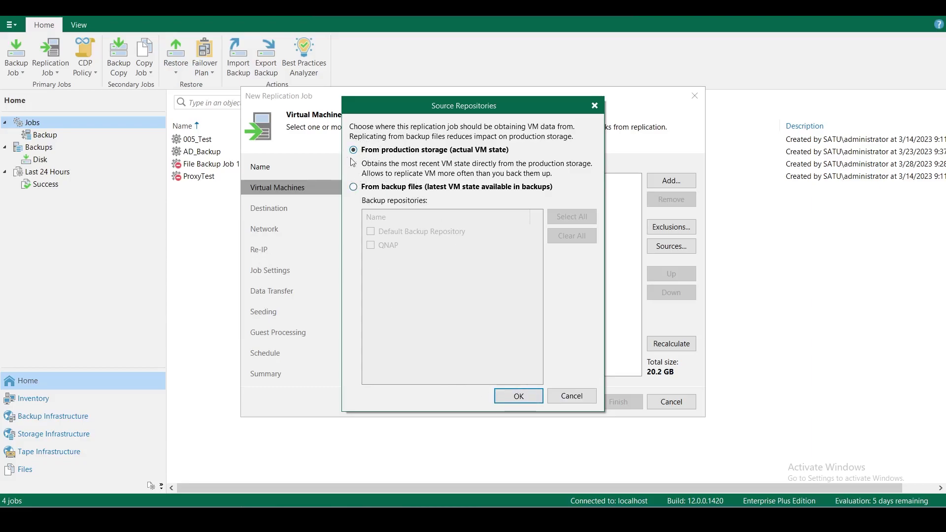
left_click(532, 394)
left_click(564, 402)
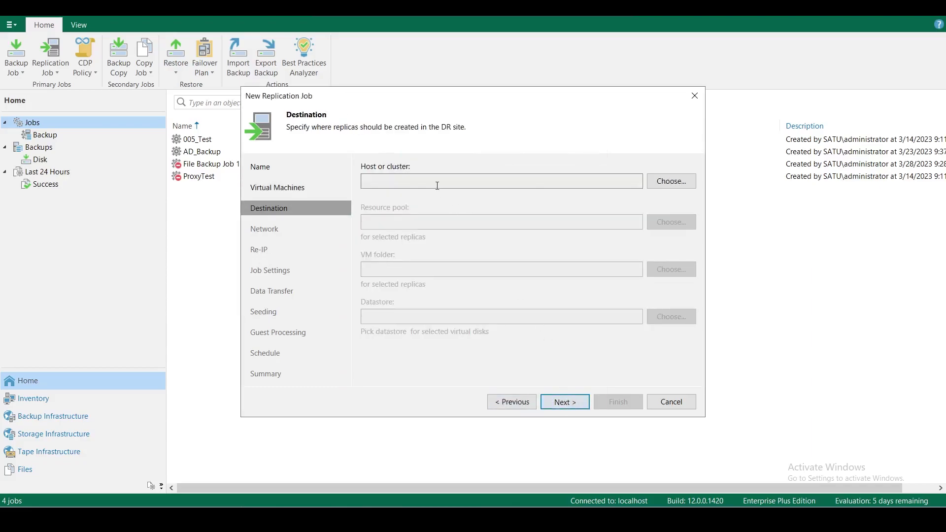
Choose Cluster1 under the Merkez datacenter as the destination host or cluster for the replicas
left_click(671, 181)
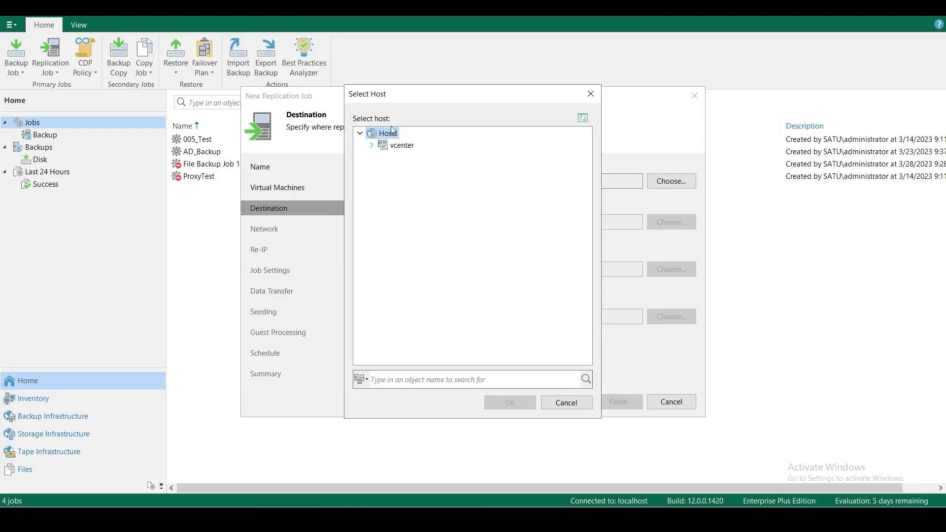
left_click(371, 145)
left_click(383, 158)
left_click(433, 171)
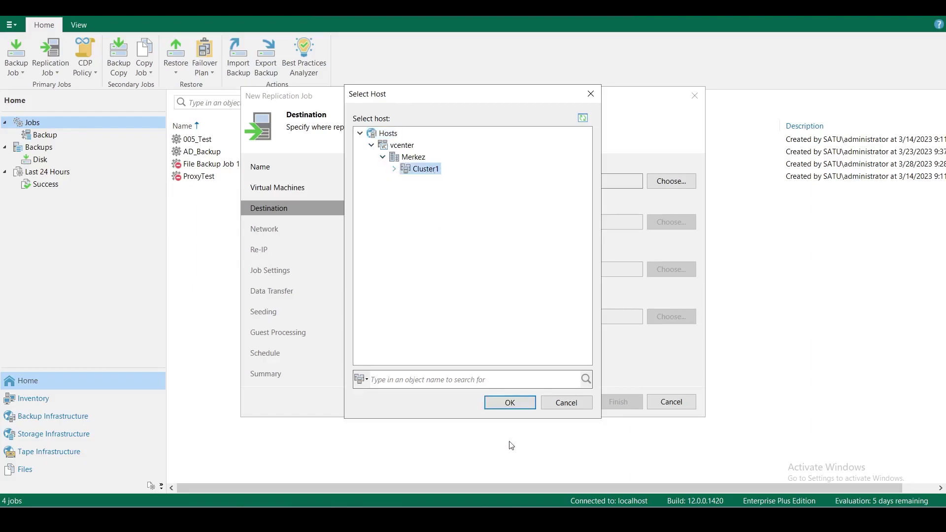
left_click(519, 403)
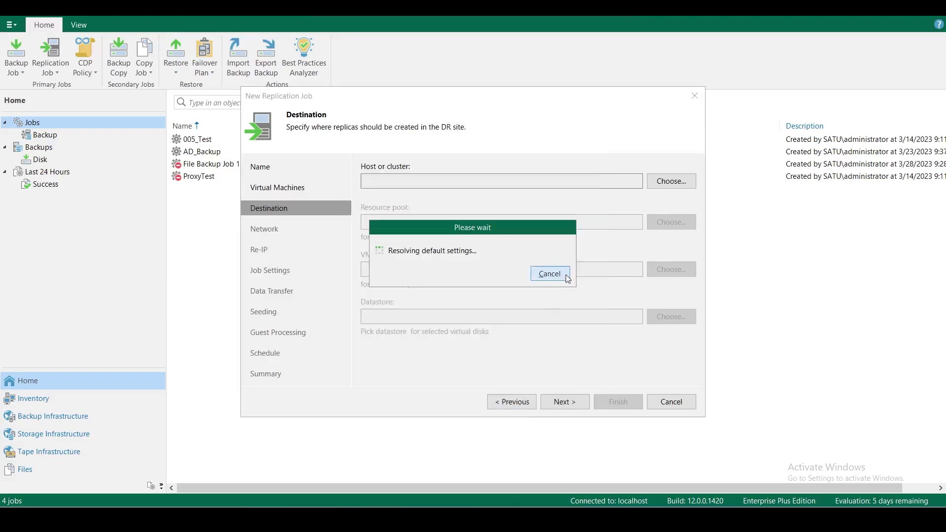
Examine the individual ESXi hosts available inside Cluster1 as replica destinations, and leave the host selection unchanged
left_click(671, 181)
left_click(371, 145)
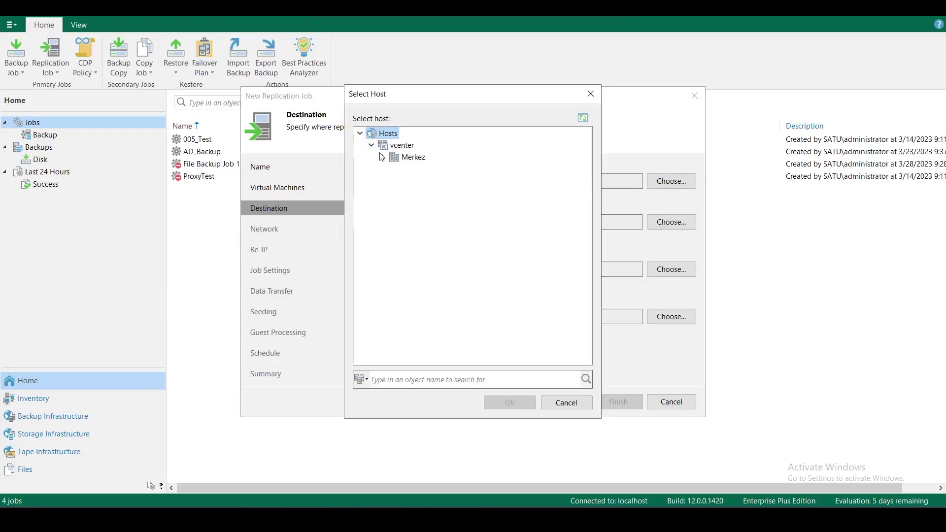
left_click(382, 157)
left_click(394, 169)
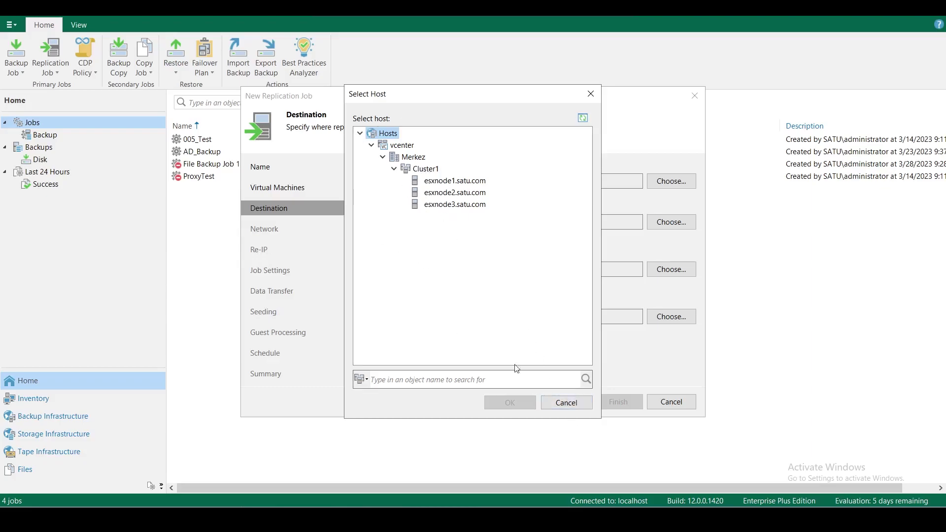
left_click(567, 402)
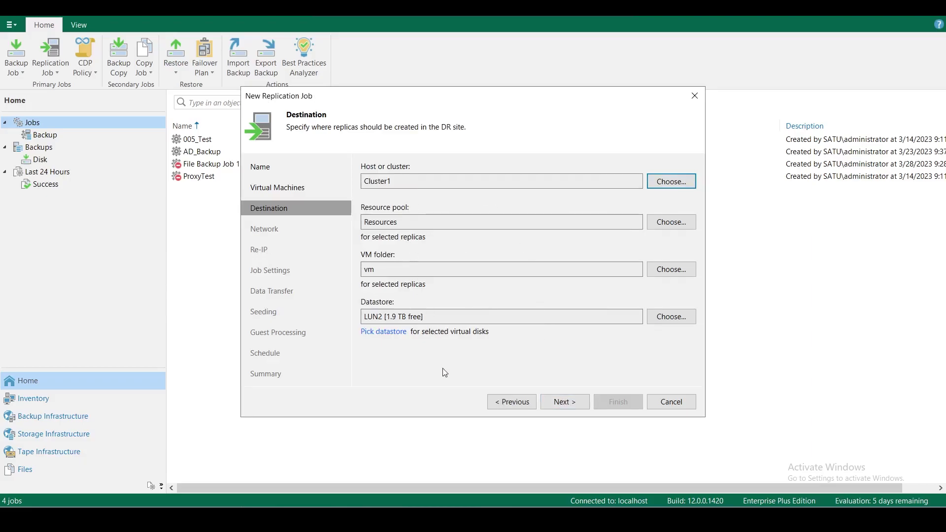
Switch to the vSphere Client and create a VM folder named Replica under the Merkez datacenter
key("Tab")
key("Tab")
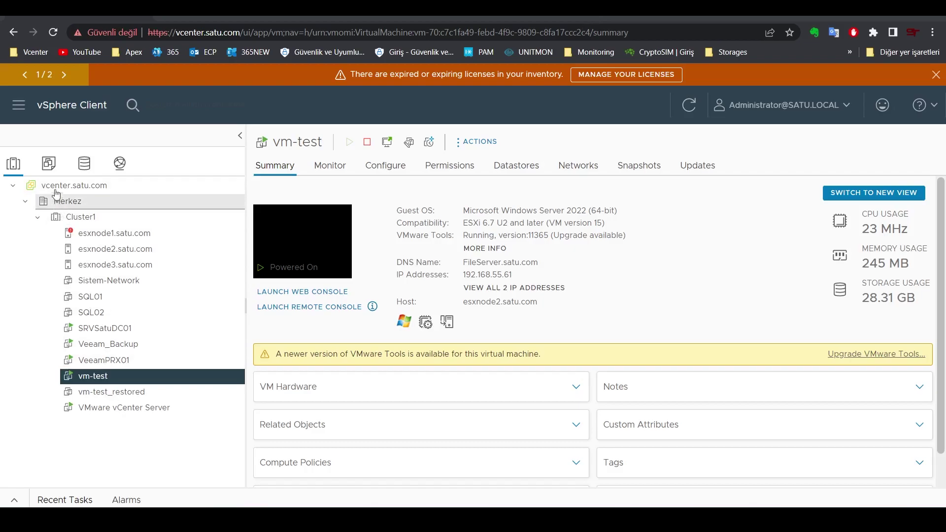
left_click(48, 163)
left_click(74, 201)
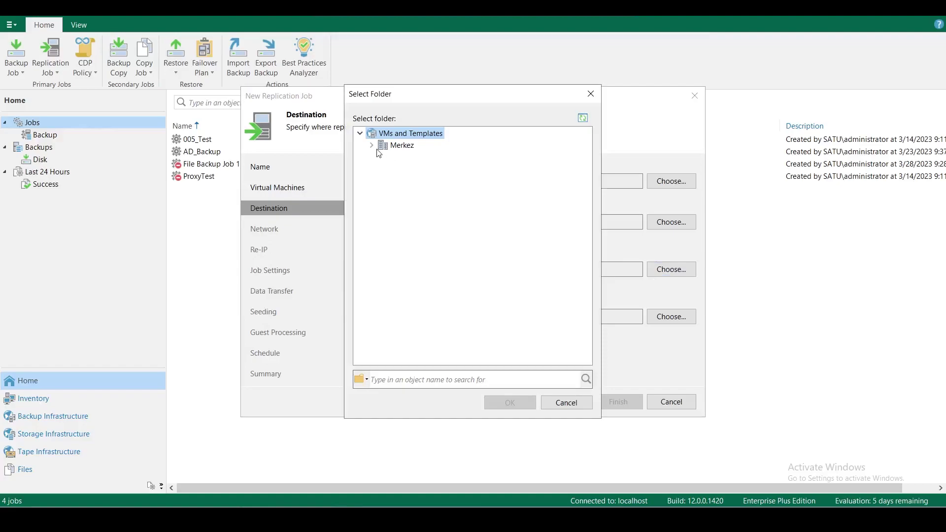
Refresh the folder list, choose the Replica folder under Merkez as the VM folder for the replicas, and continue to the network settings
left_click(372, 145)
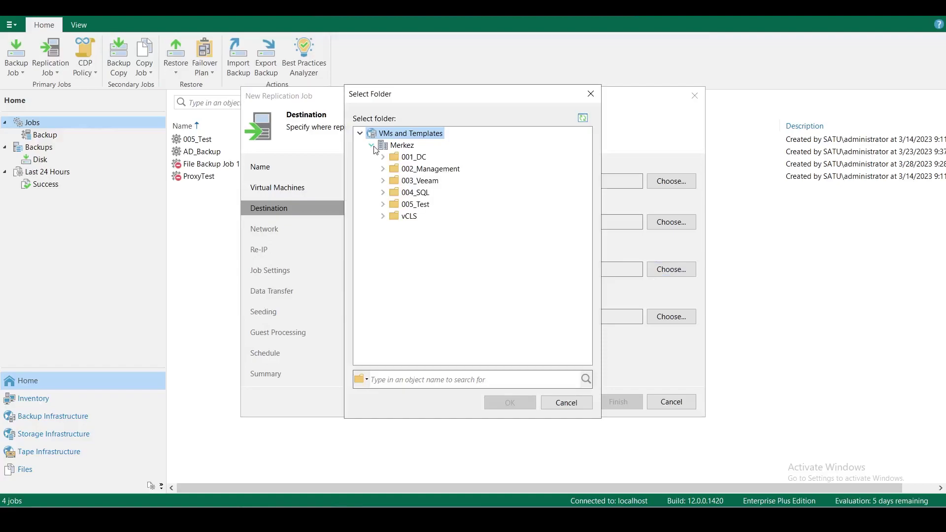
left_click(583, 118)
left_click(373, 145)
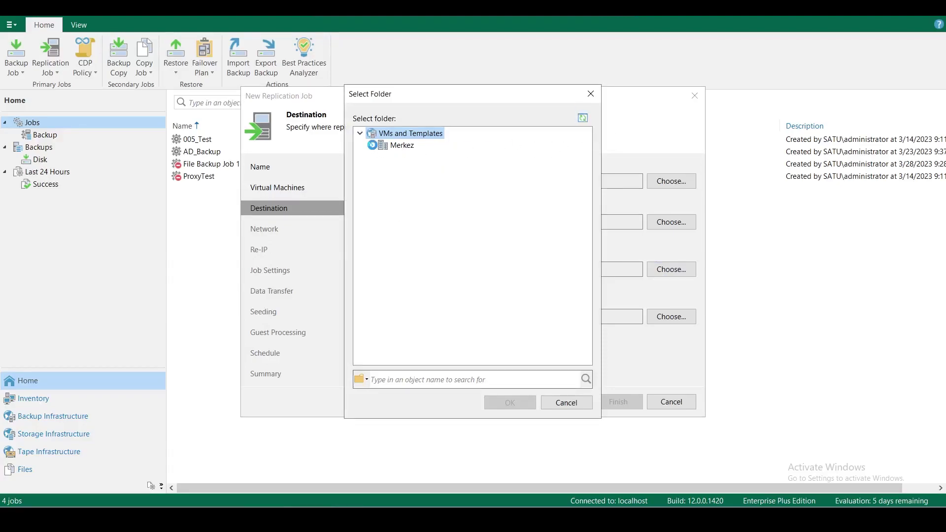
left_click(406, 216)
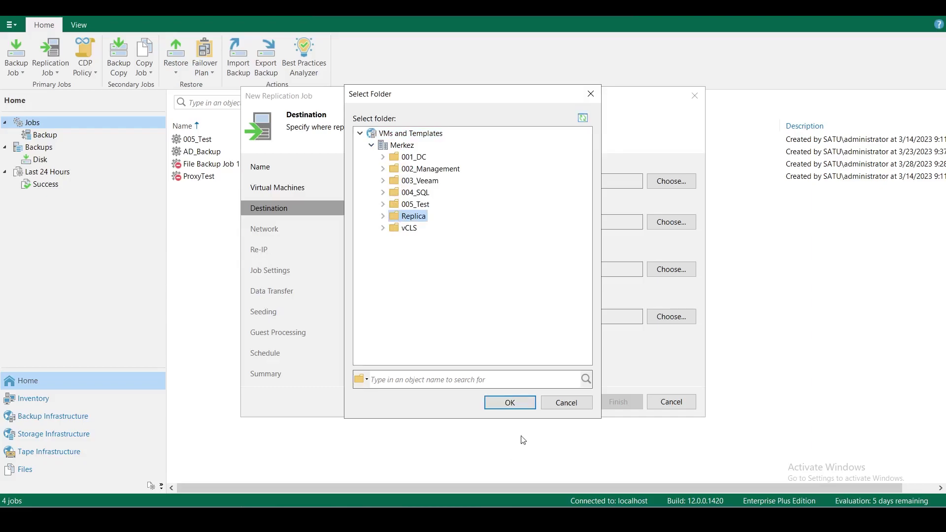
left_click(517, 405)
left_click_drag(388, 269, 363, 270)
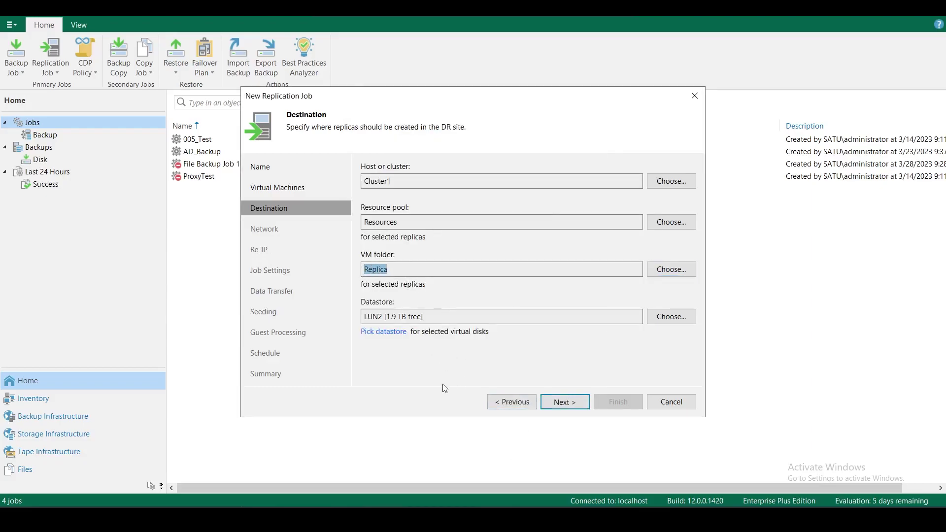
left_click(583, 404)
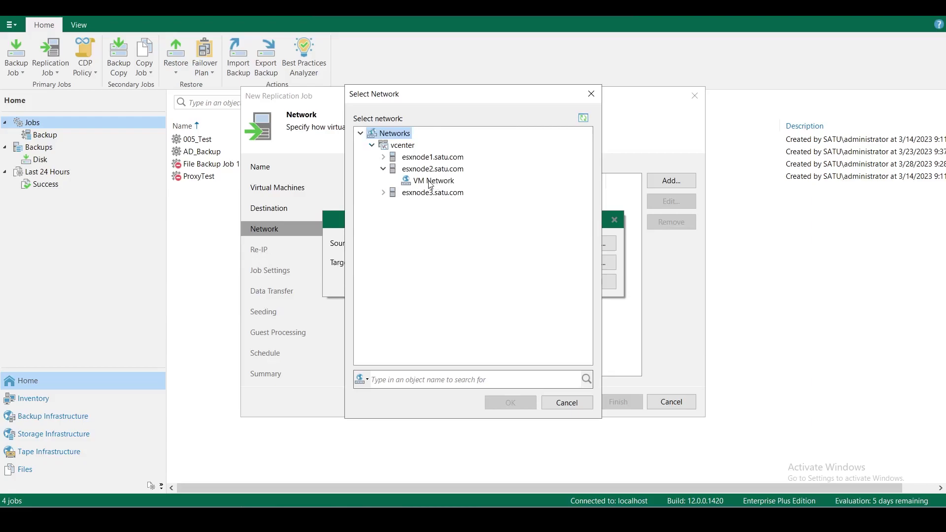
left_click(384, 169)
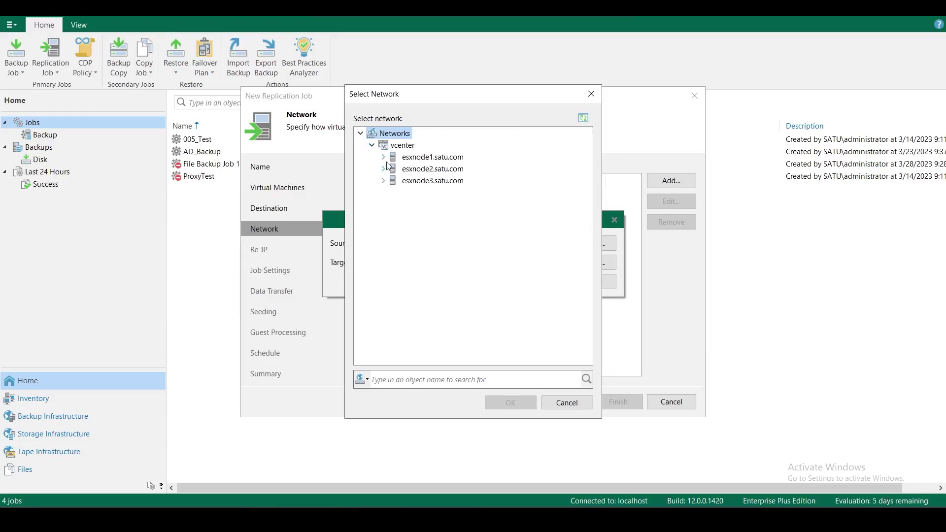
left_click(383, 157)
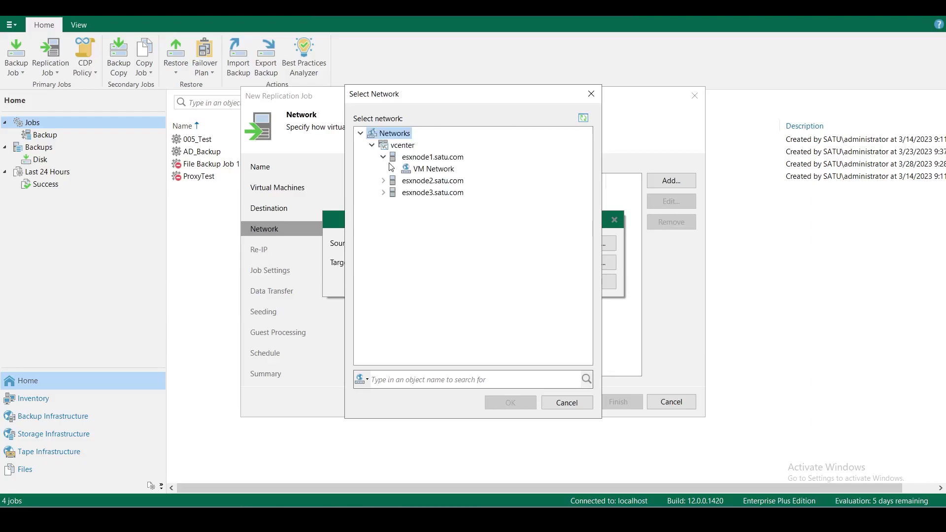
left_click(434, 169)
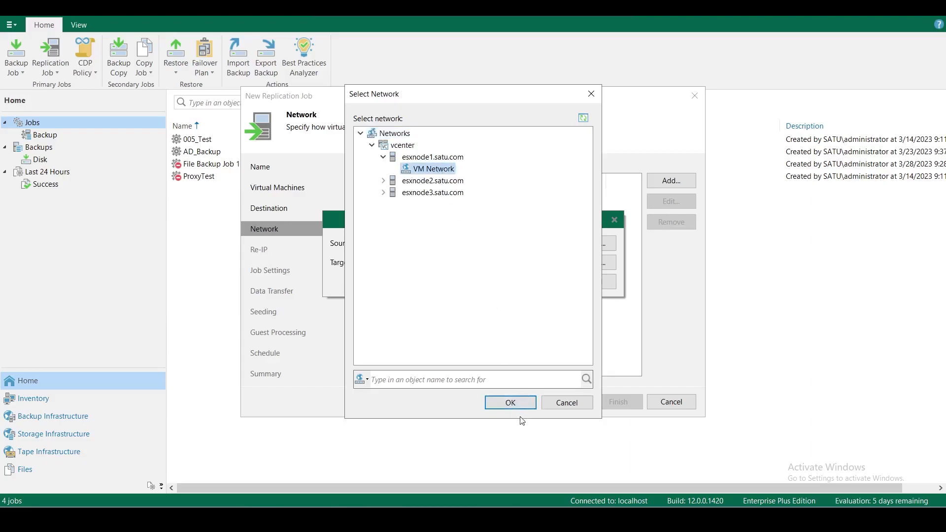
left_click(510, 403)
left_click(587, 263)
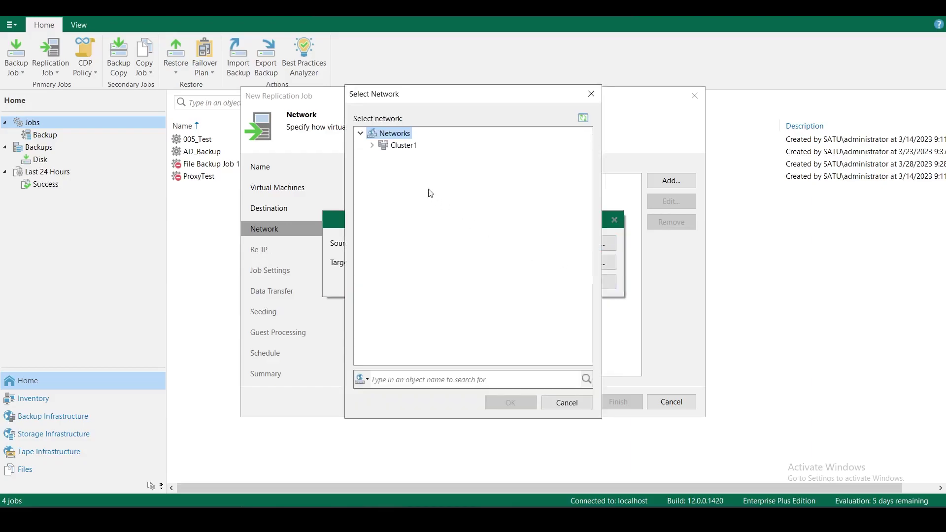
left_click(371, 144)
left_click(403, 157)
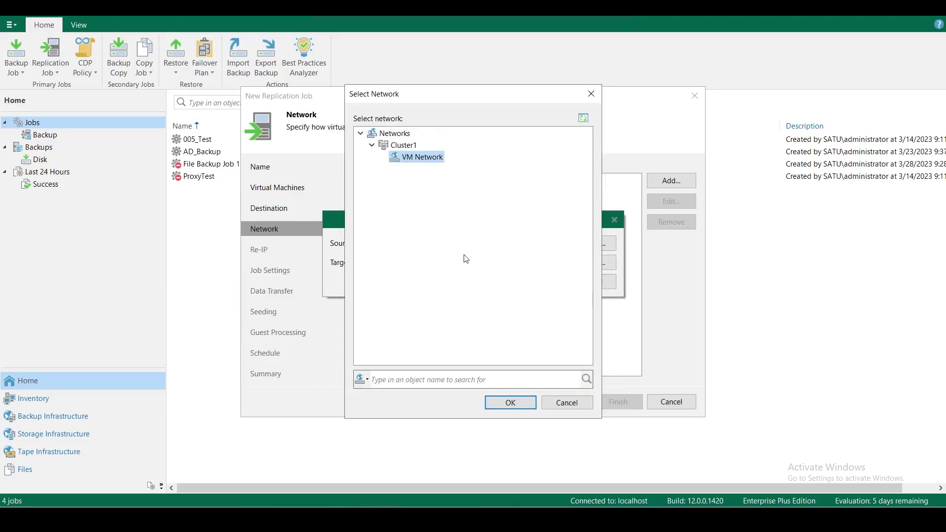
left_click(523, 407)
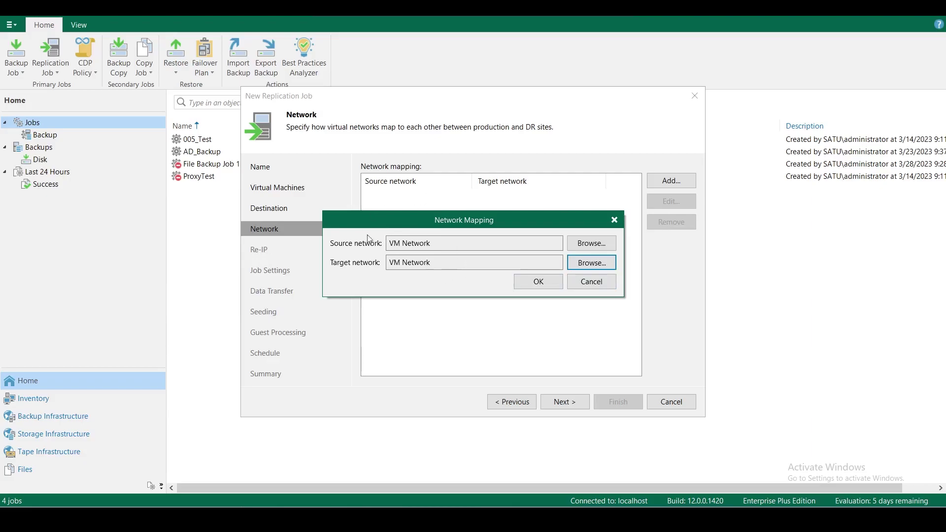
left_click(592, 282)
left_click(660, 182)
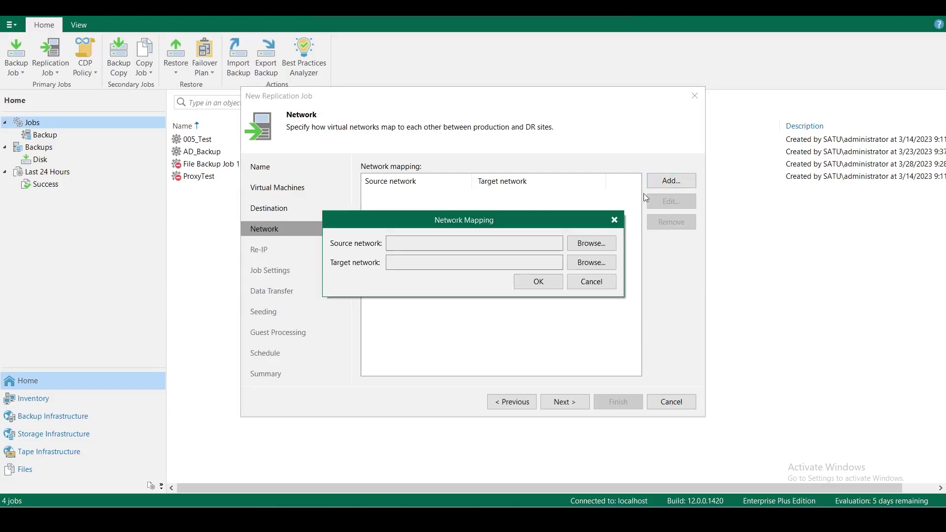
left_click(598, 241)
left_click(372, 145)
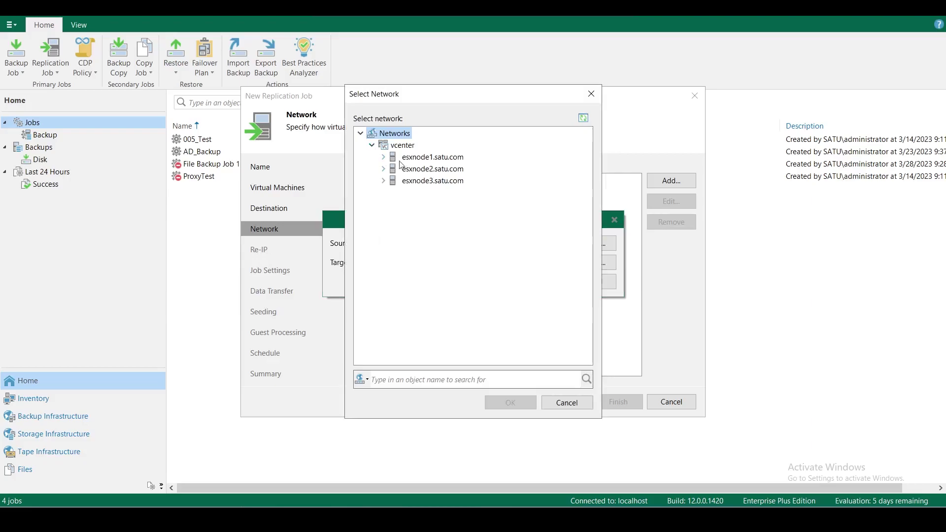
left_click(384, 157)
left_click(435, 170)
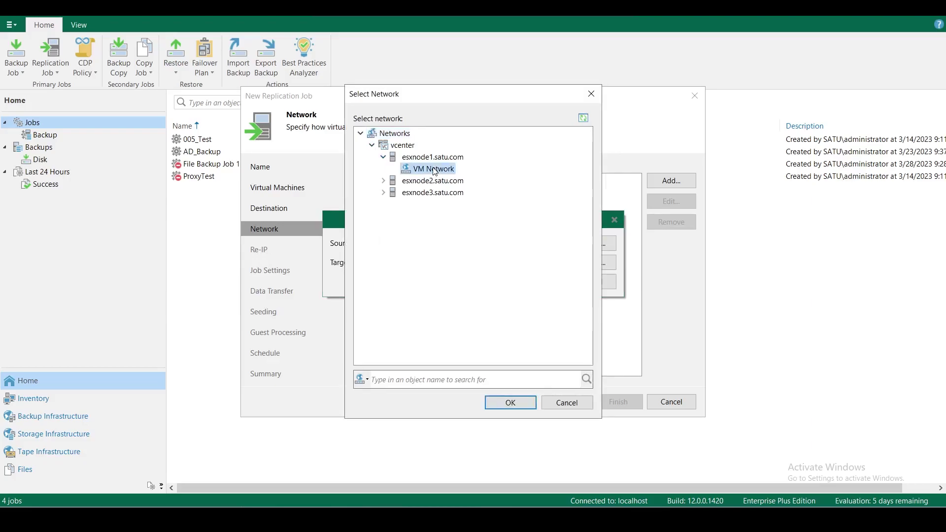
left_click(583, 409)
left_click(587, 264)
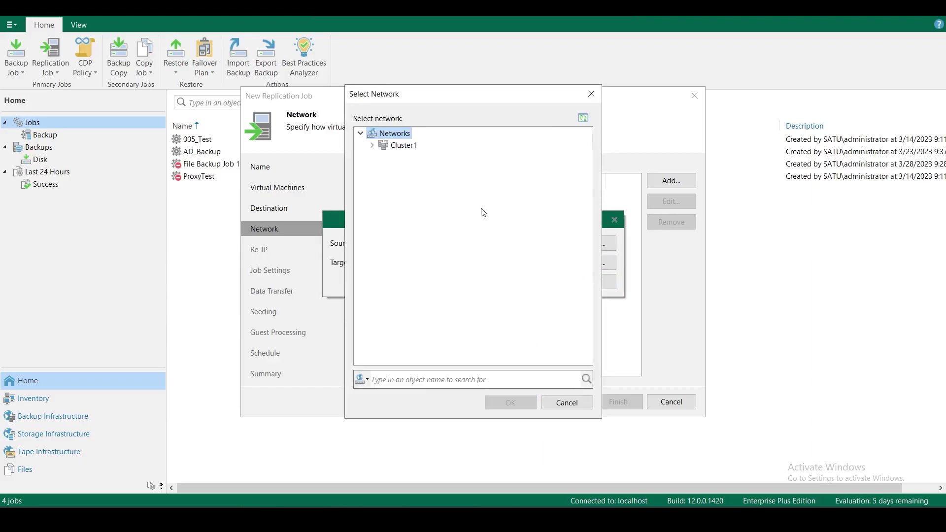
left_click(372, 145)
left_click(412, 161)
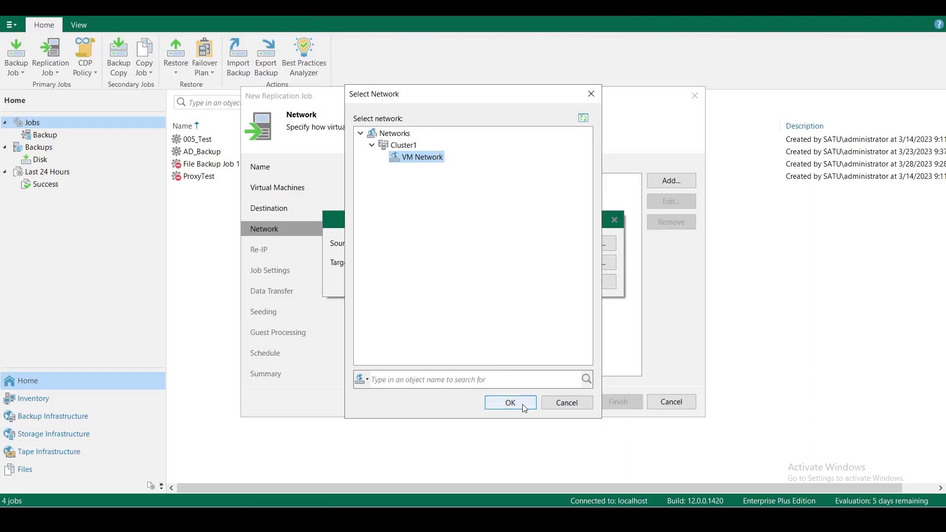
left_click(567, 403)
left_click(609, 282)
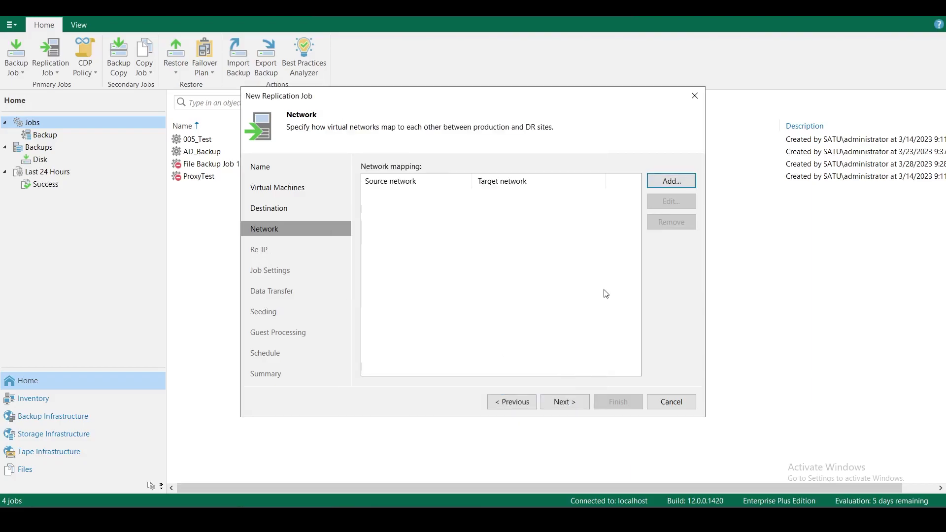
Look at the new re-IP rule form without adding a rule, and continue to the job settings
left_click(582, 402)
left_click(674, 187)
left_click(690, 197)
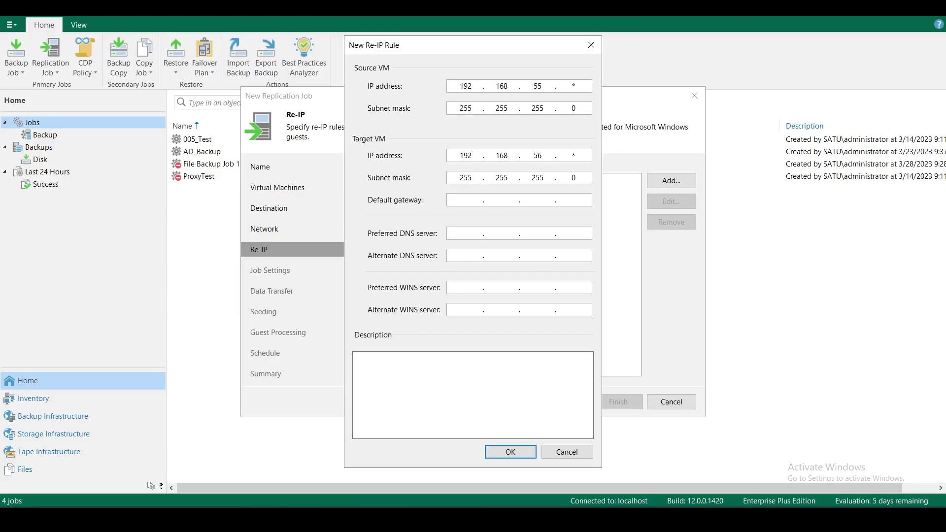
left_click(567, 452)
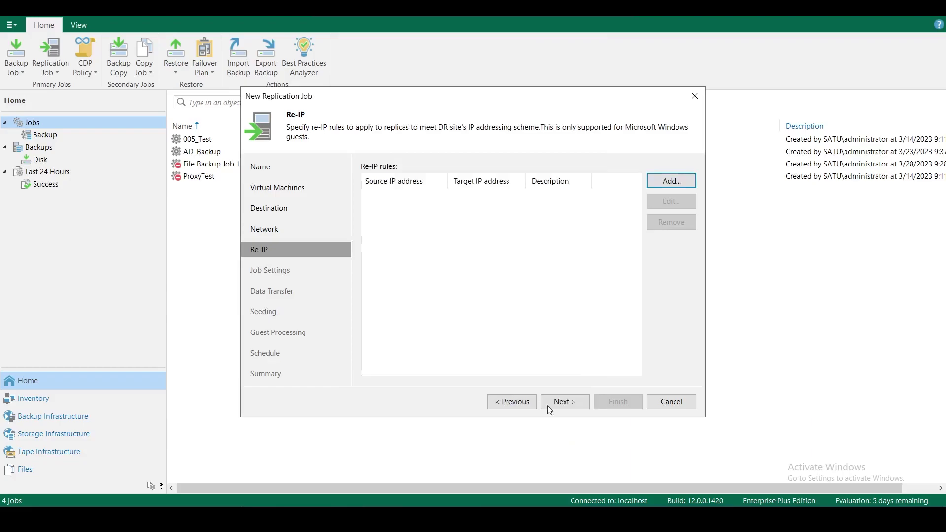
left_click(579, 407)
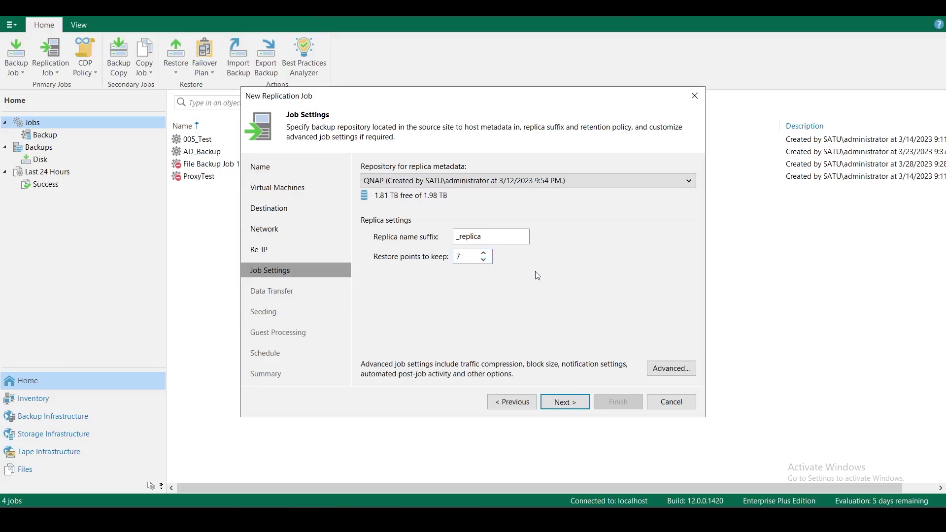
Review the advanced traffic, notification, vSphere, integration and script settings without changing them, and continue to the data transfer settings
left_click(456, 237)
left_click(681, 371)
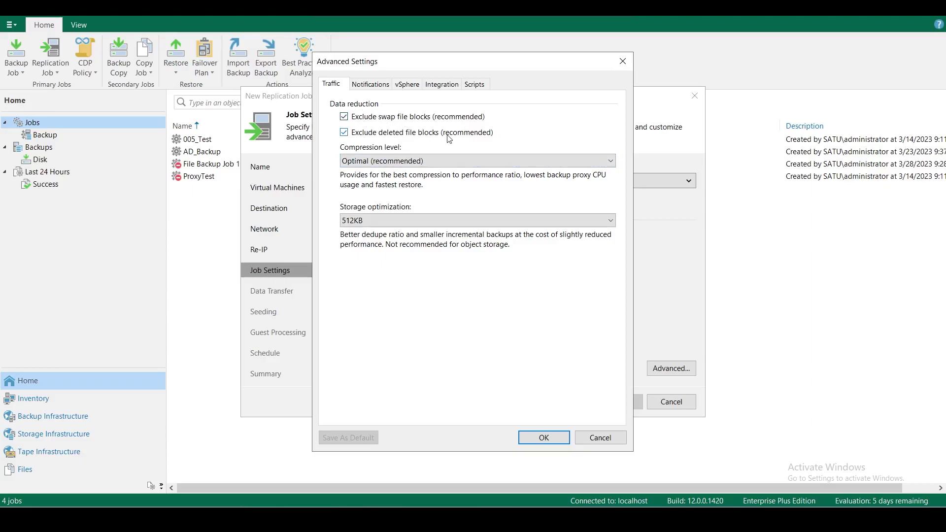
left_click(374, 86)
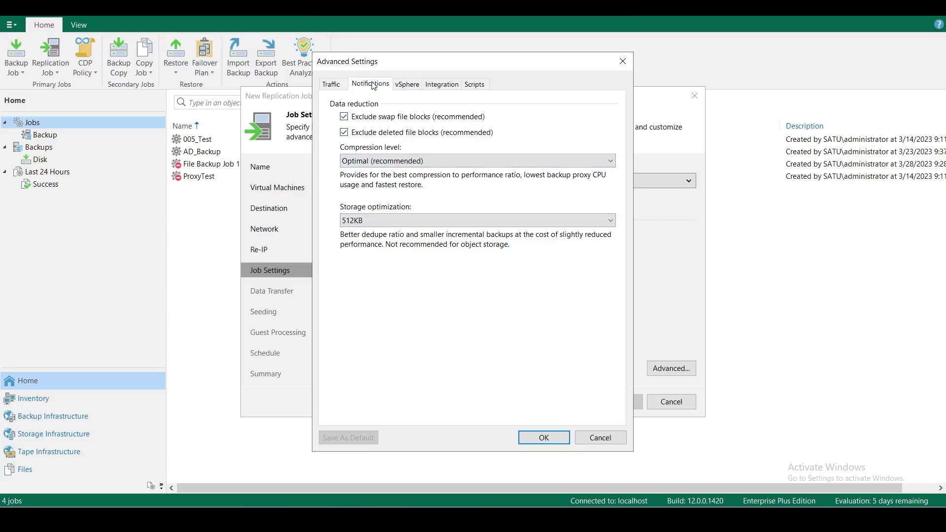
left_click(408, 88)
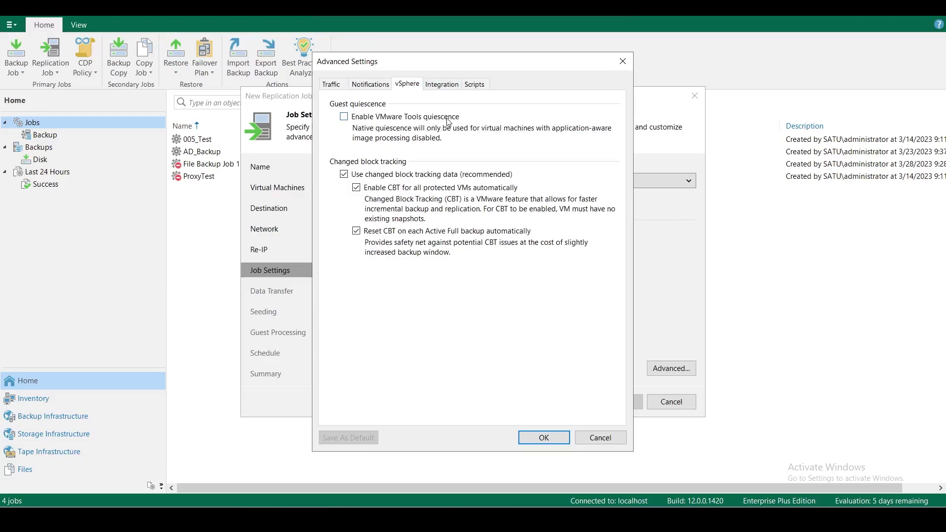
left_click(442, 87)
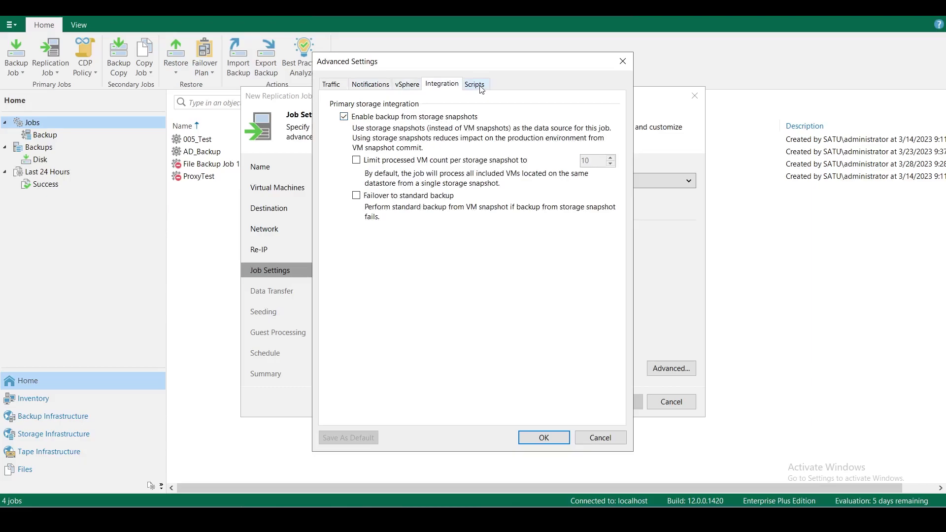
left_click(482, 89)
left_click(455, 89)
left_click(600, 438)
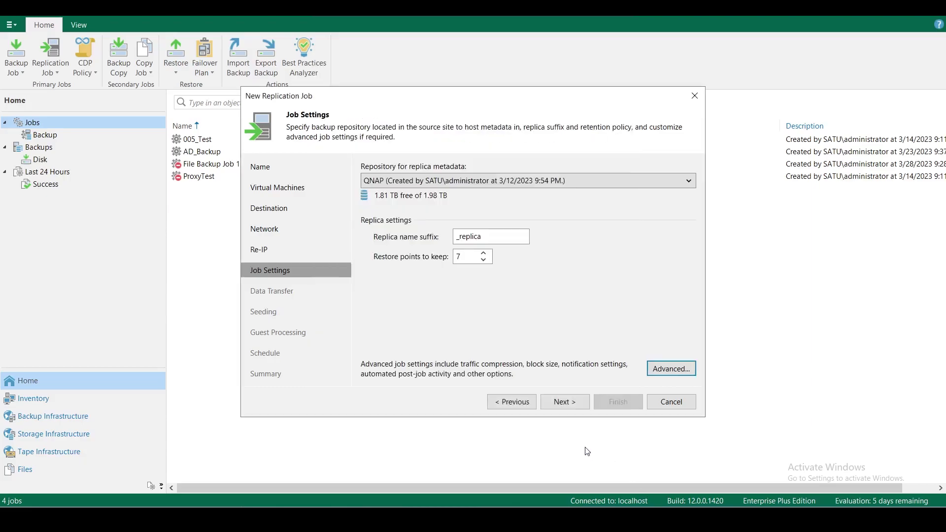
left_click(573, 401)
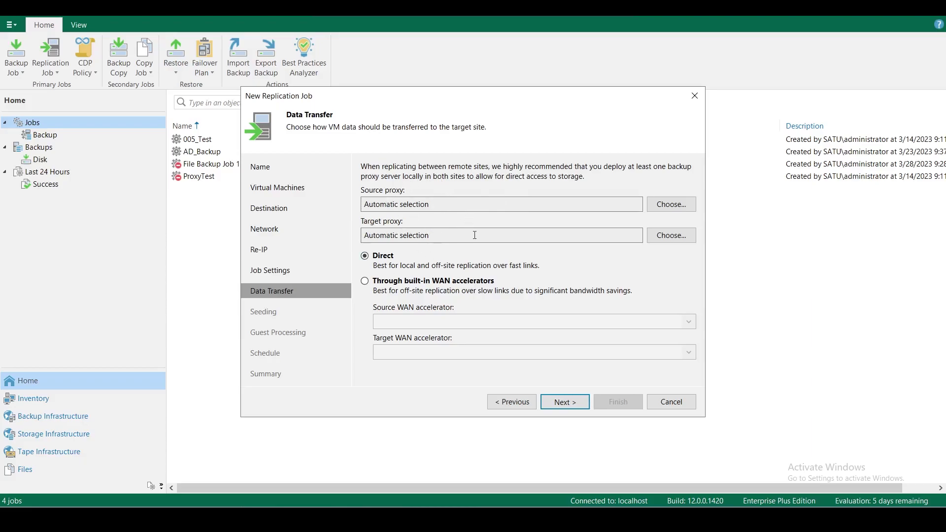
Restrict the source proxy to the veeamprx01 backup proxy server only
left_click(664, 209)
left_click(340, 186)
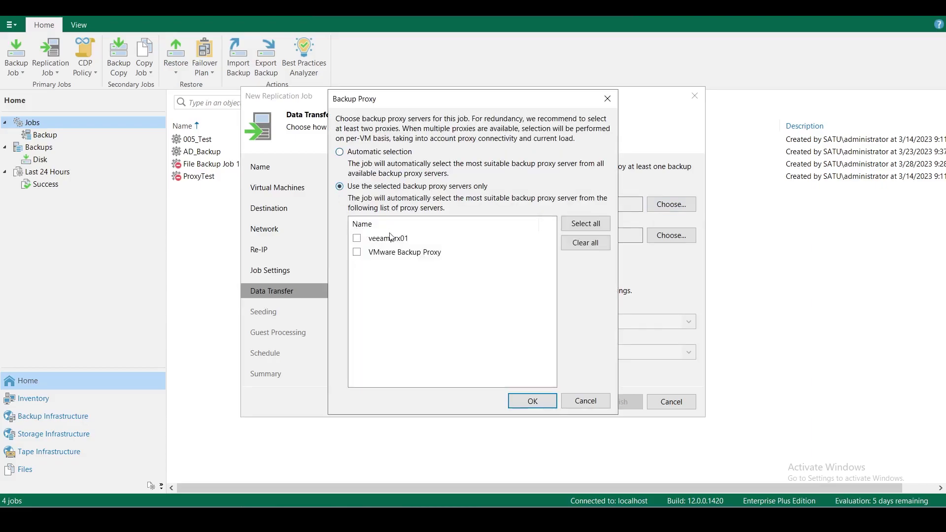
left_click(357, 239)
key("Return")
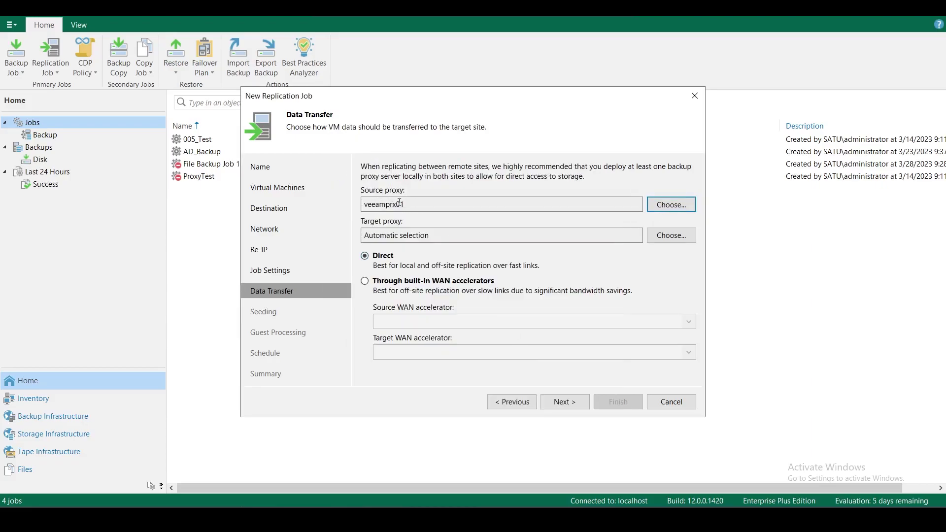
left_click(671, 236)
left_click(340, 187)
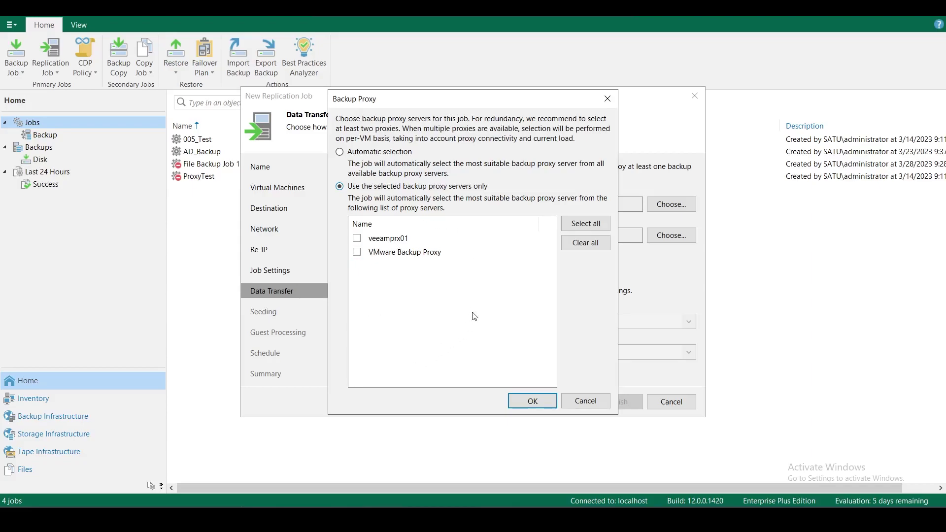
left_click(340, 152)
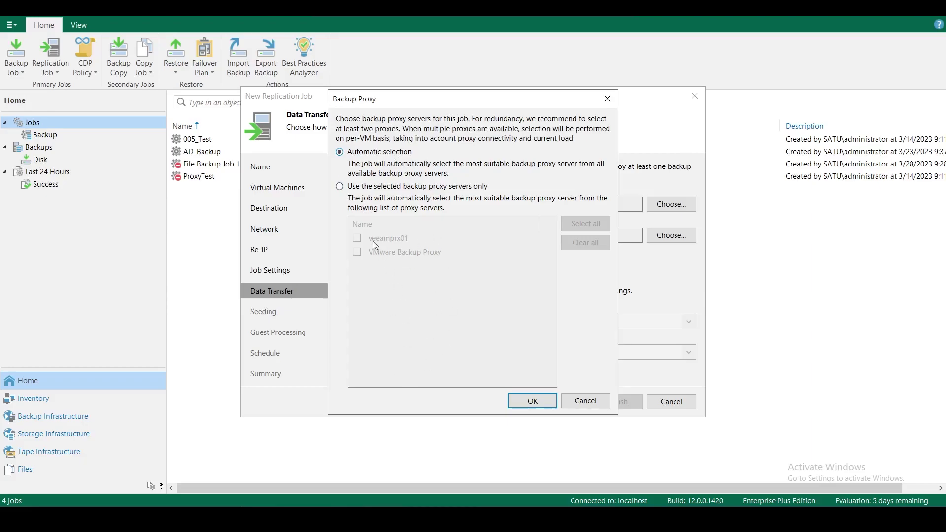
left_click(340, 187)
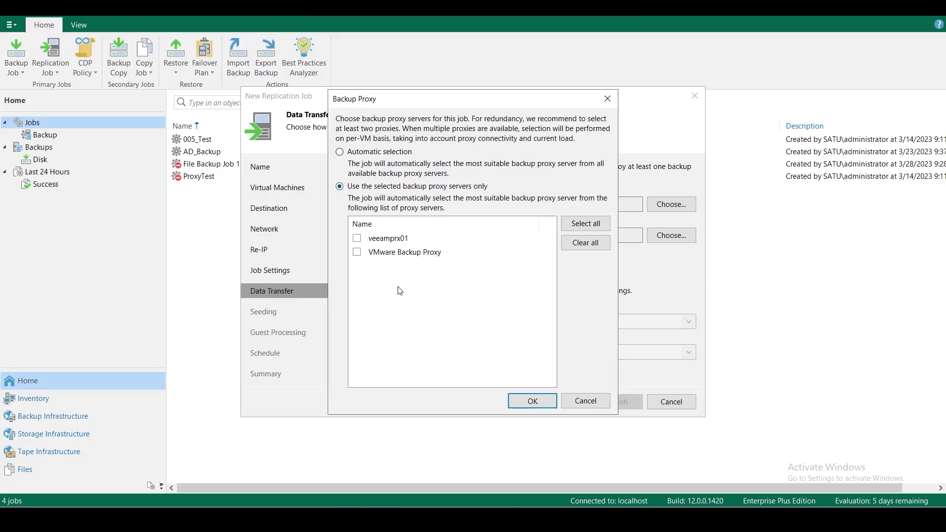
left_click(532, 400)
left_click(521, 285)
left_click(346, 157)
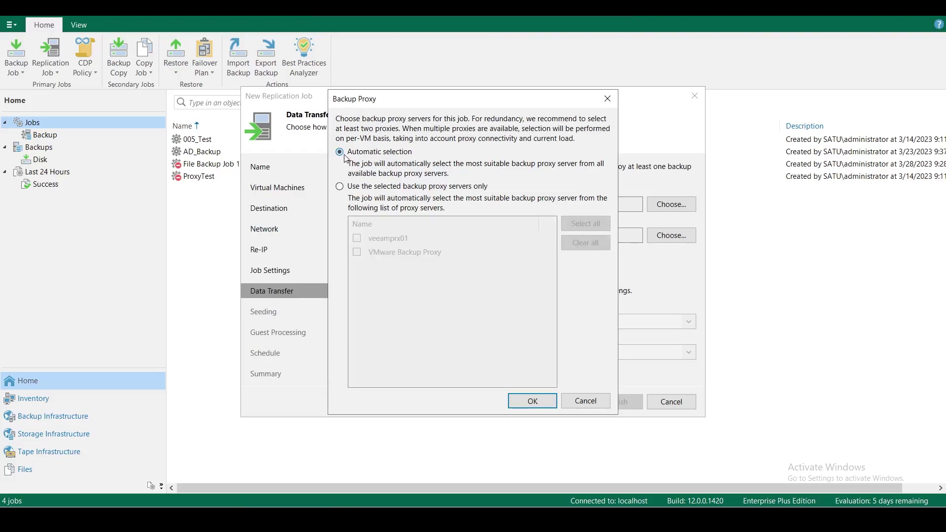
left_click(586, 404)
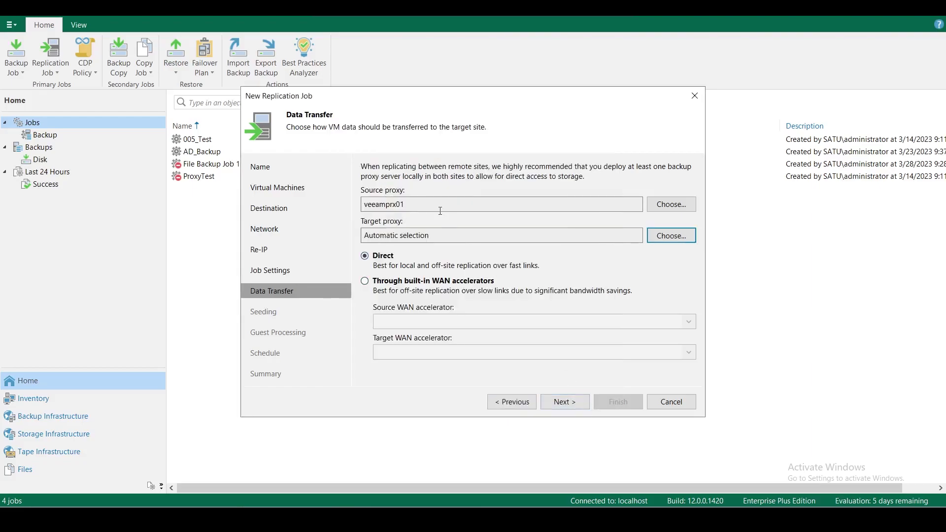
Set the source proxy to automatic selection
left_click(671, 206)
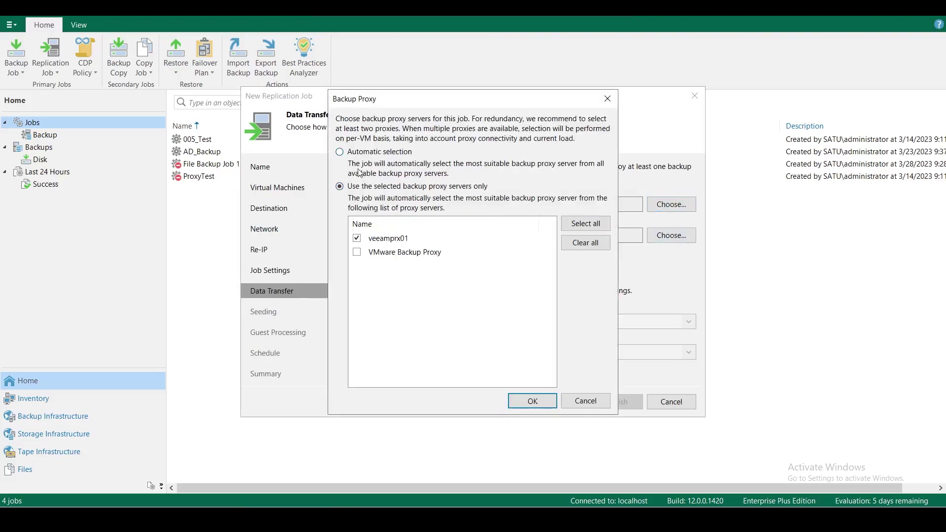
left_click(340, 151)
left_click(537, 401)
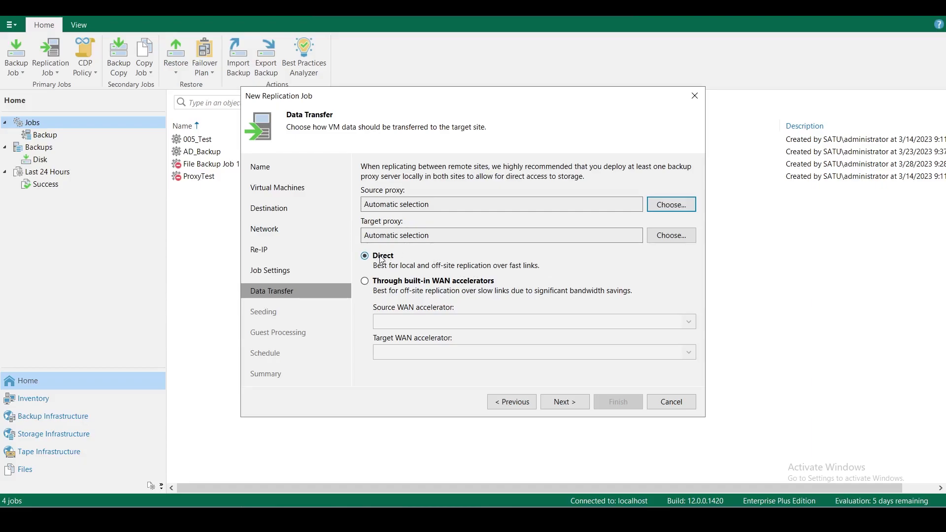
Keep the direct data transfer mode and continue to the seeding settings
left_click(369, 284)
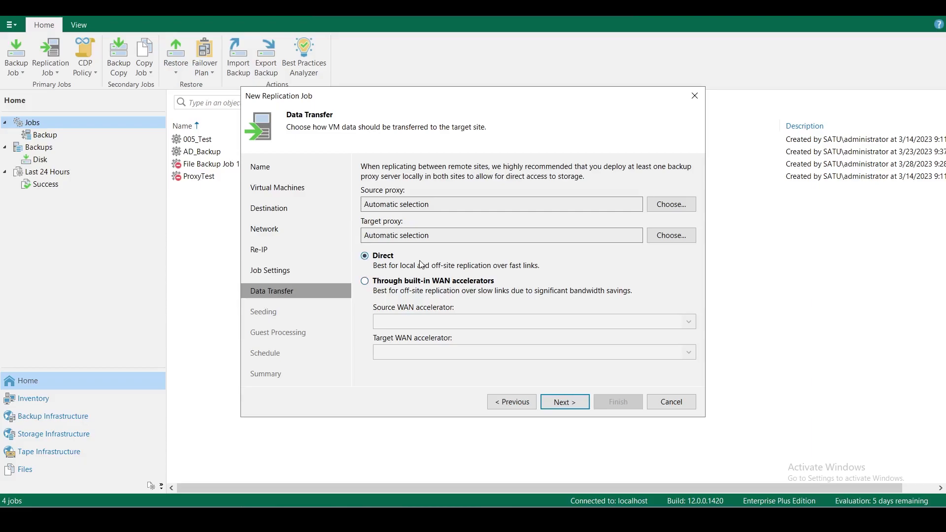
left_click(372, 285)
left_click(575, 407)
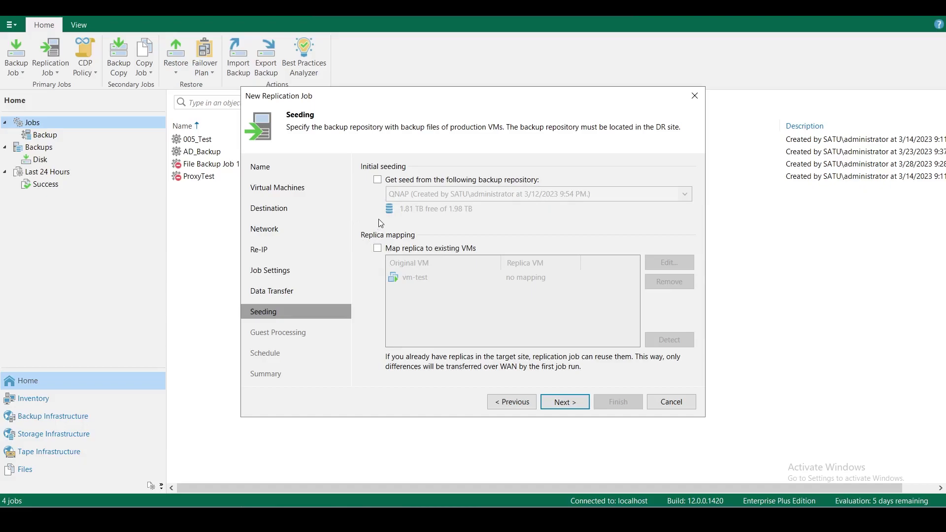
Turn on initial seeding to look at the available backup repositories, and turn it off again
left_click(377, 181)
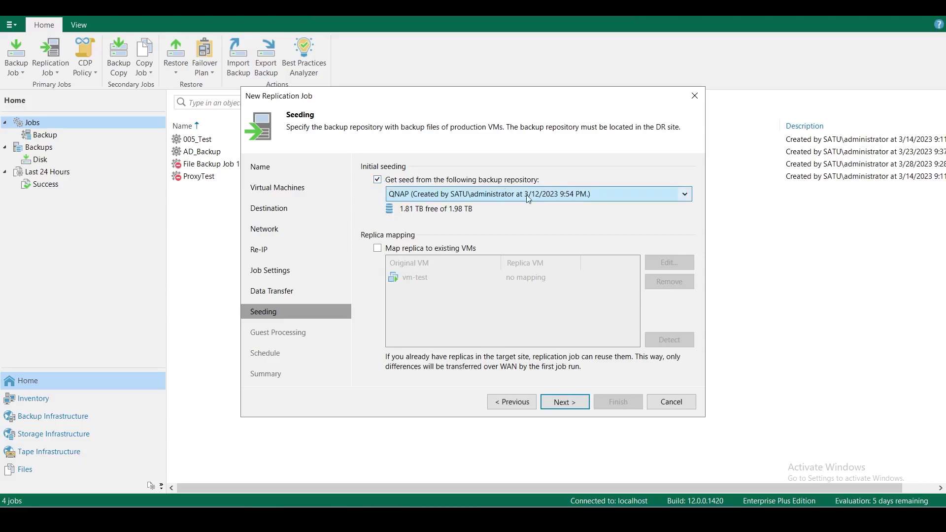
left_click(417, 194)
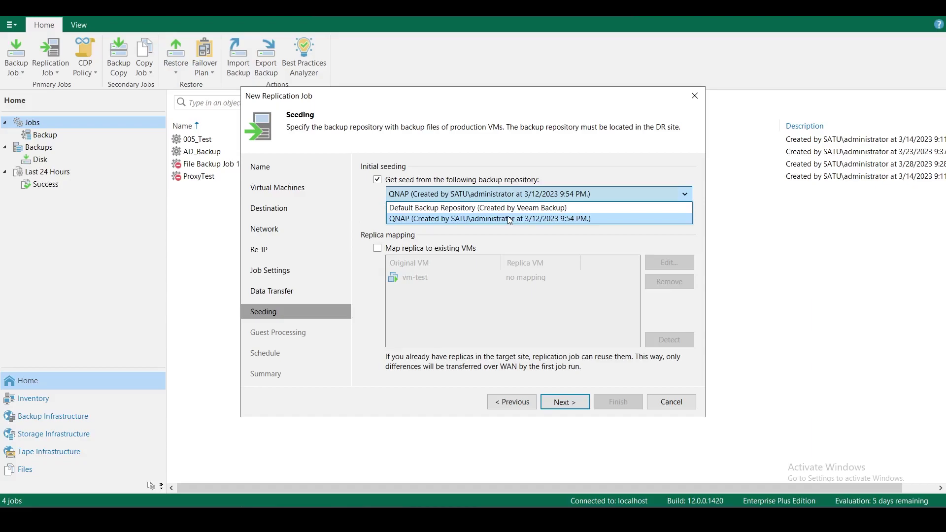
left_click(379, 185)
left_click(377, 181)
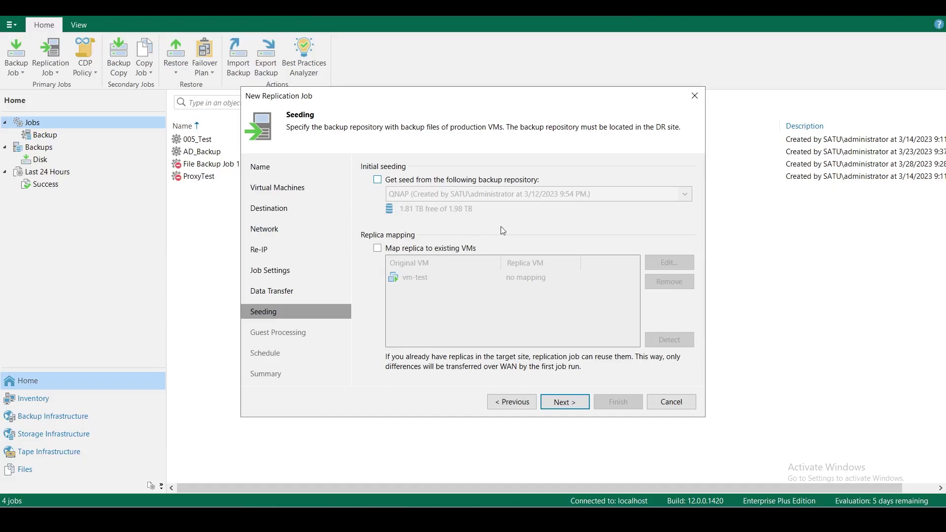
Enable replica mapping to existing VMs and run detection of an existing replica for vm-test
left_click(378, 248)
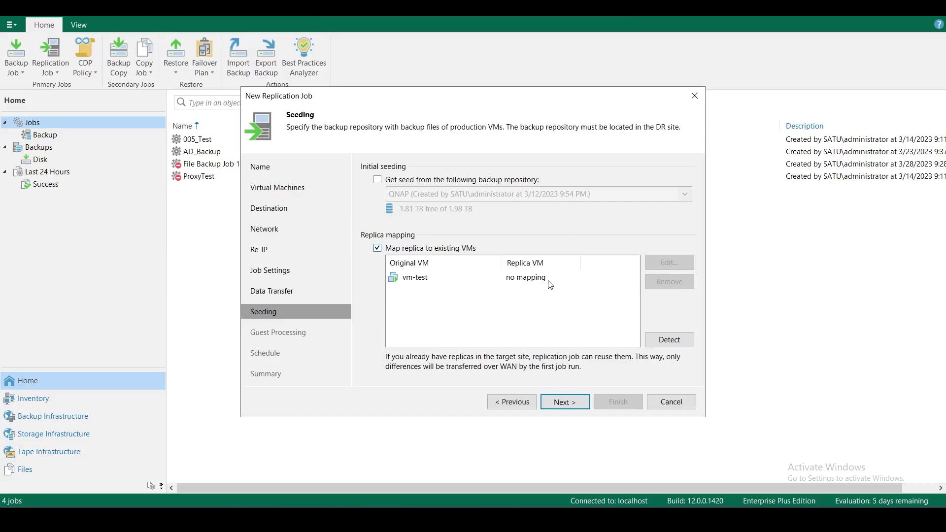
left_click(405, 282)
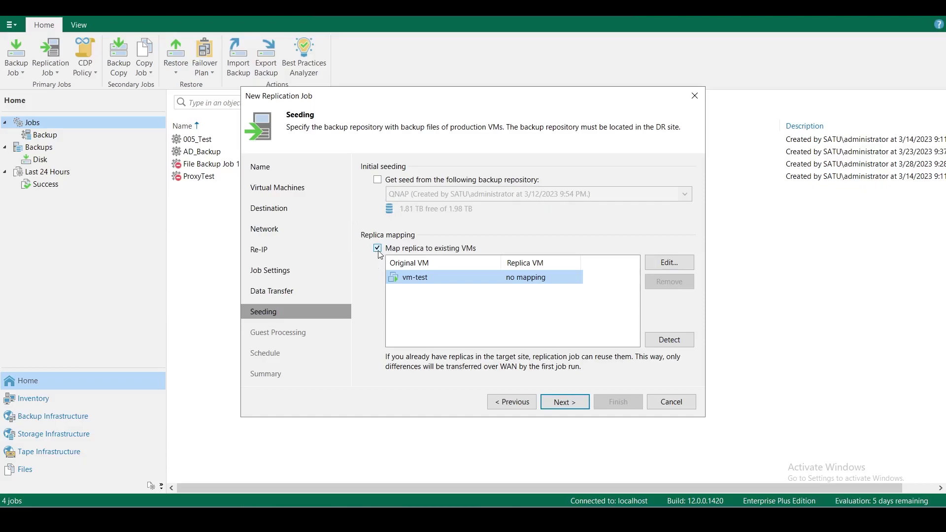
left_click(680, 265)
left_click(581, 421)
left_click(683, 341)
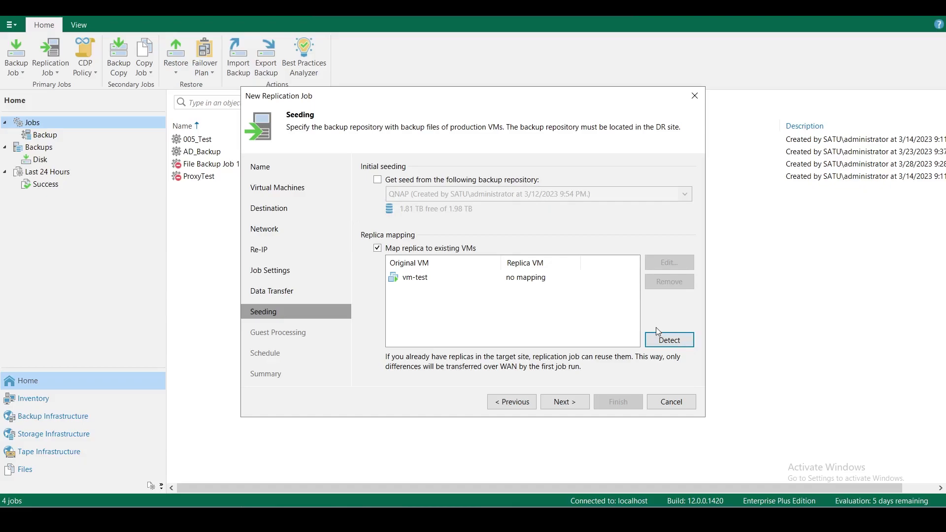
Browse the vcenter virtual machines for a vm-test mapping without choosing one, and continue to guest processing
left_click(444, 278)
left_click(688, 263)
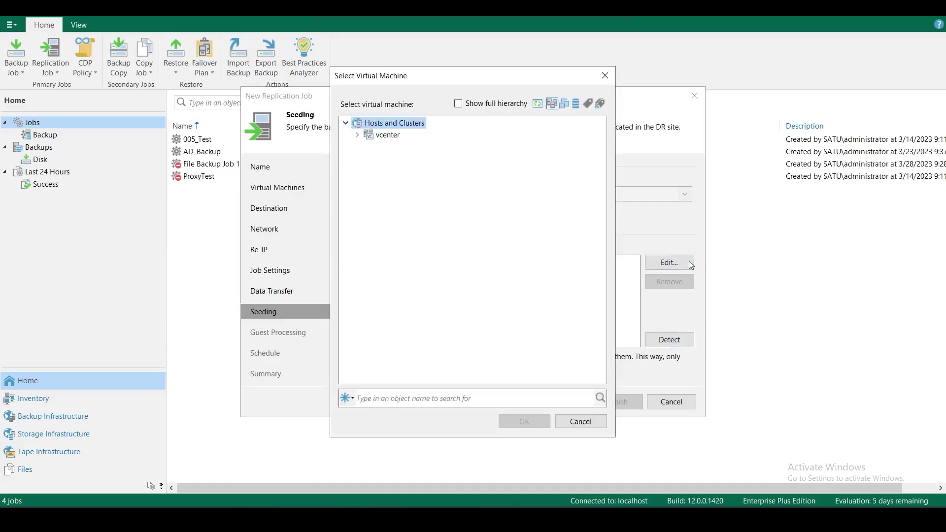
double_click(385, 138)
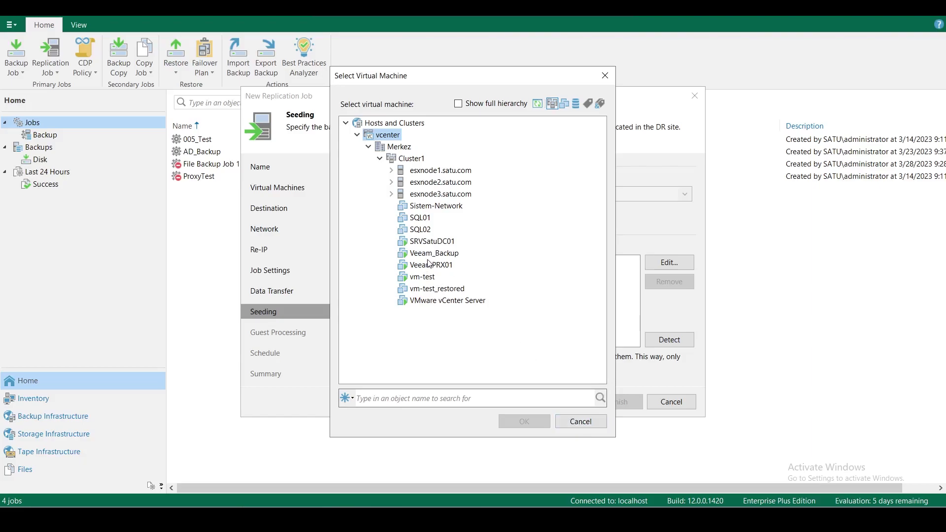
left_click(591, 425)
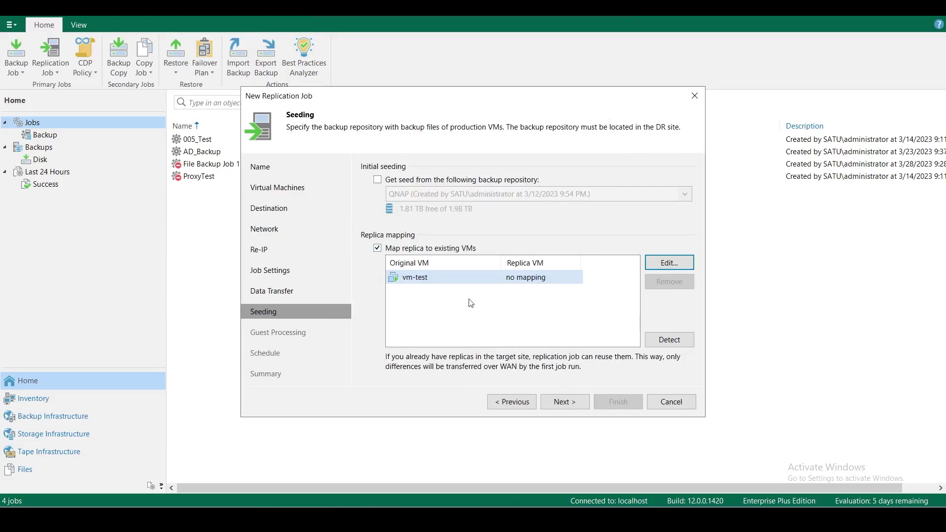
left_click(581, 404)
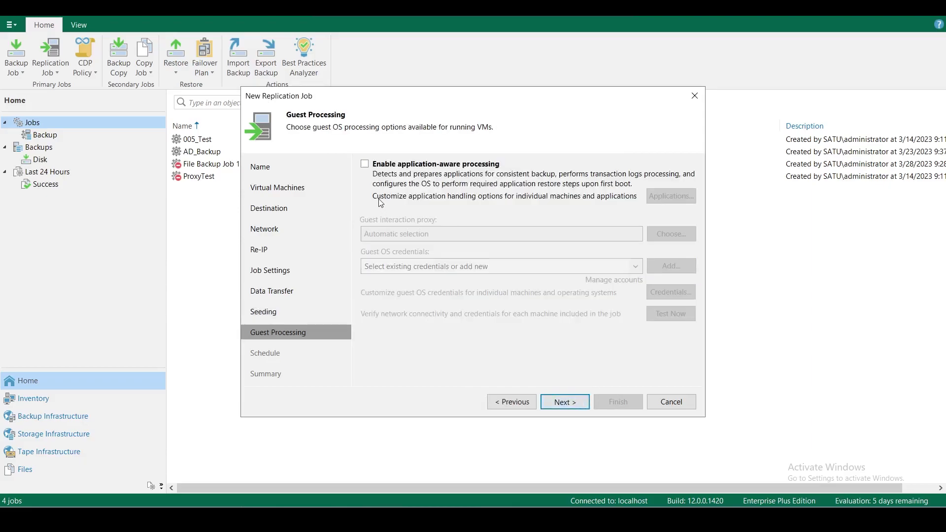
Look at the application-aware processing options, leave the feature disabled, and continue to the schedule
left_click(365, 165)
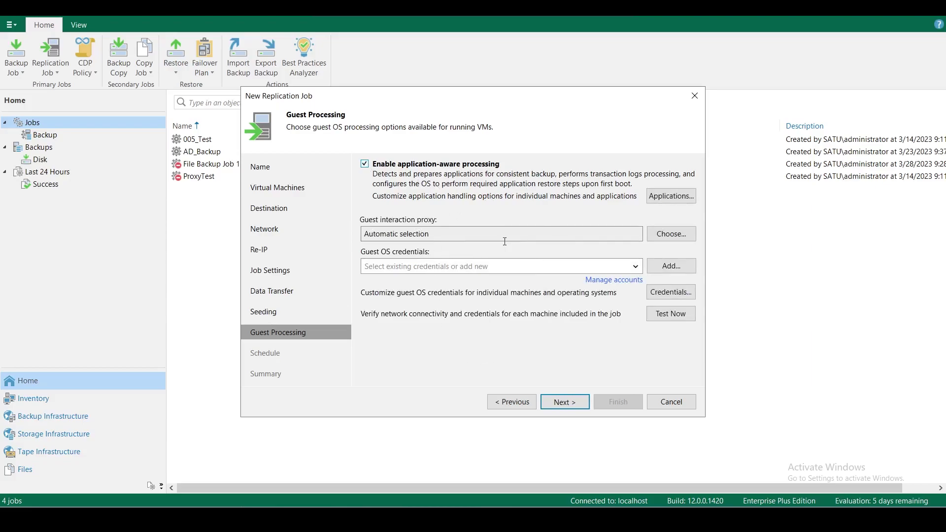
left_click(368, 167)
left_click(565, 402)
Schedule the job to run automatically every day at 11:00 PM
left_click(363, 167)
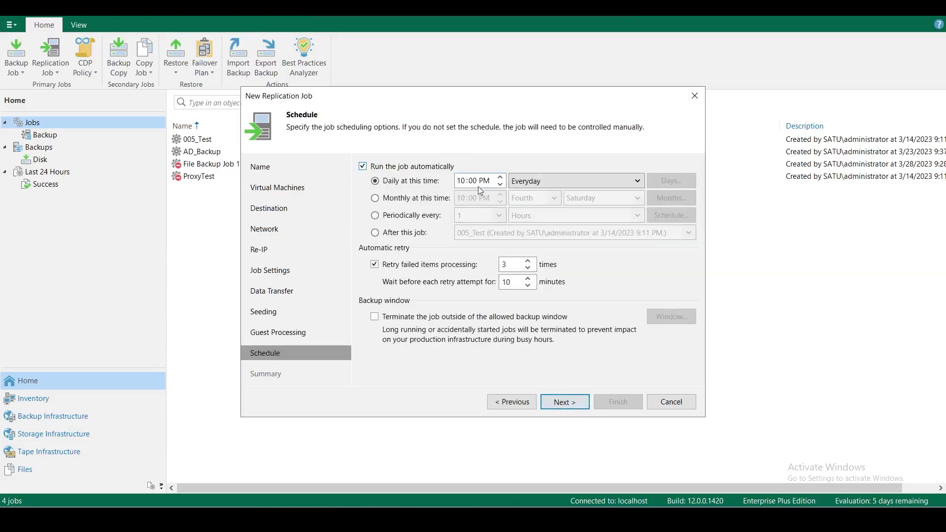
left_click(462, 181)
left_click(501, 178)
Finish the replication job with an immediate first run, and open the progress details of Replica_VMTest
left_click(583, 404)
left_click(402, 376)
left_click(619, 403)
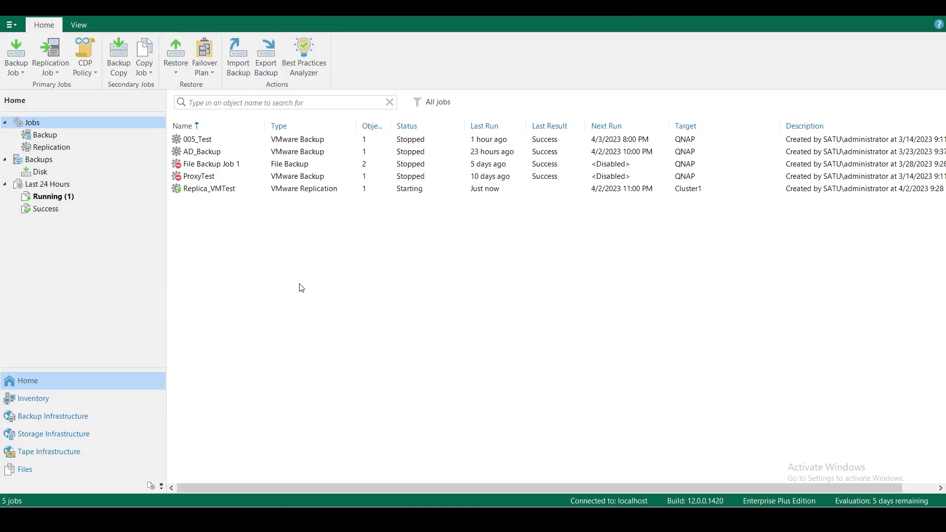
double_click(219, 190)
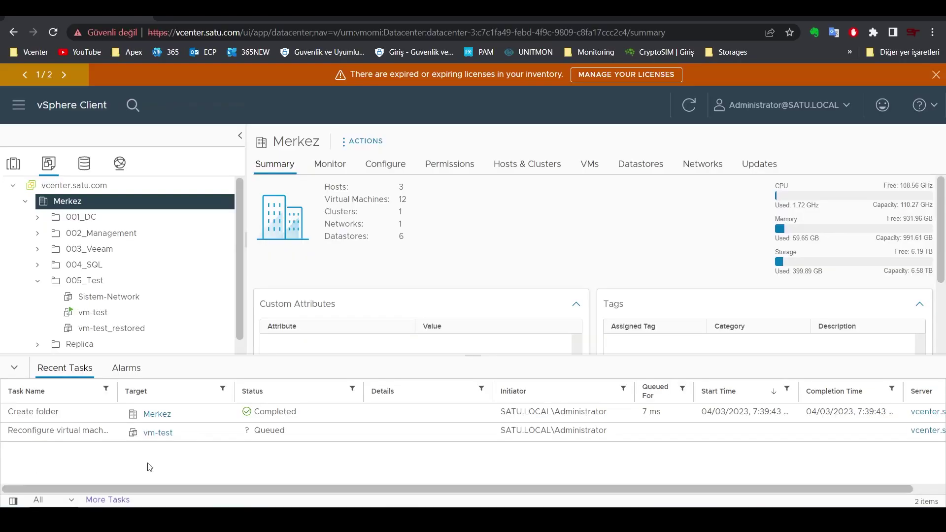
In vSphere Client, open vm-test_replica in the Replica folder and look at its power options without changing its state
scroll(220, 338, "down", 1)
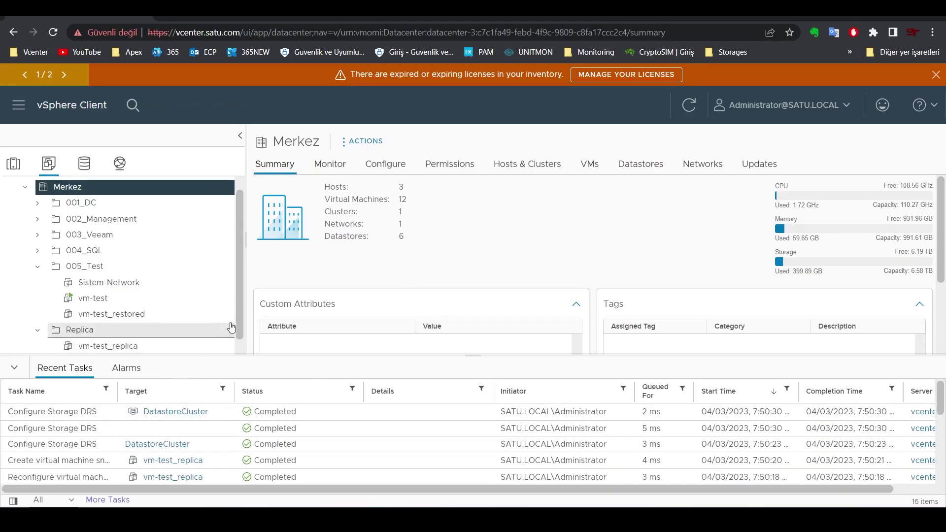
scroll(132, 345, "down", 1)
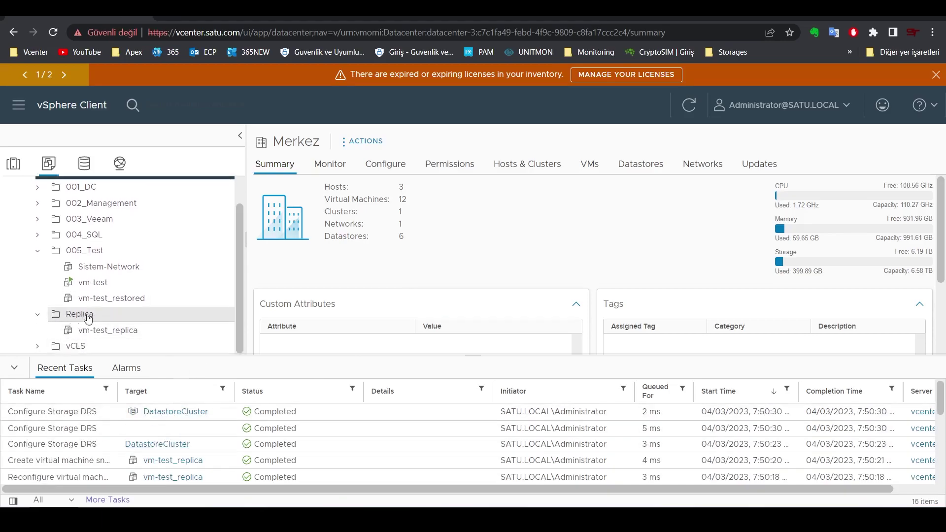
left_click(100, 333)
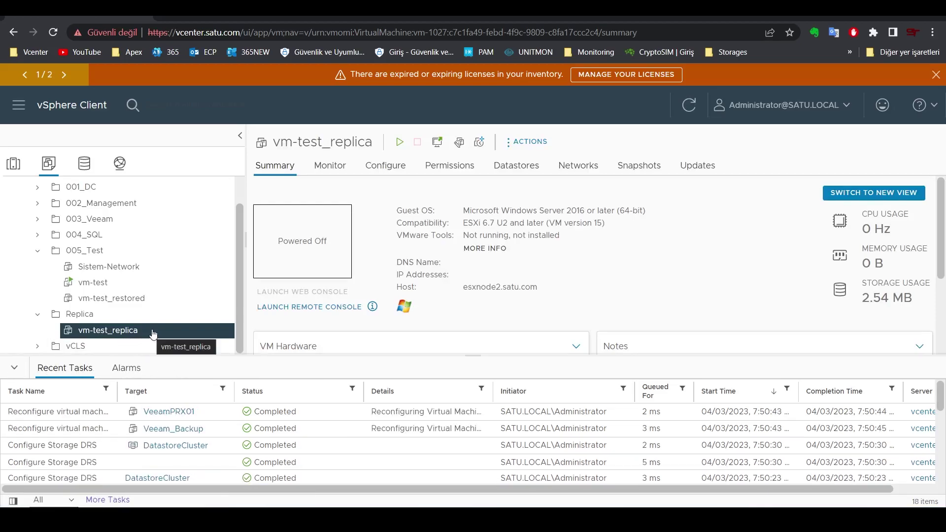
right_click(120, 332)
mouse_move(169, 94)
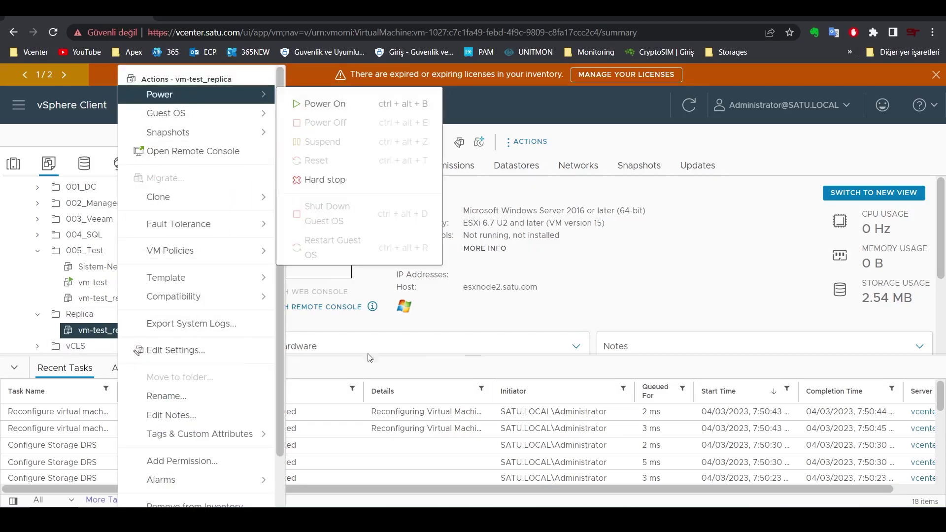
left_click(616, 137)
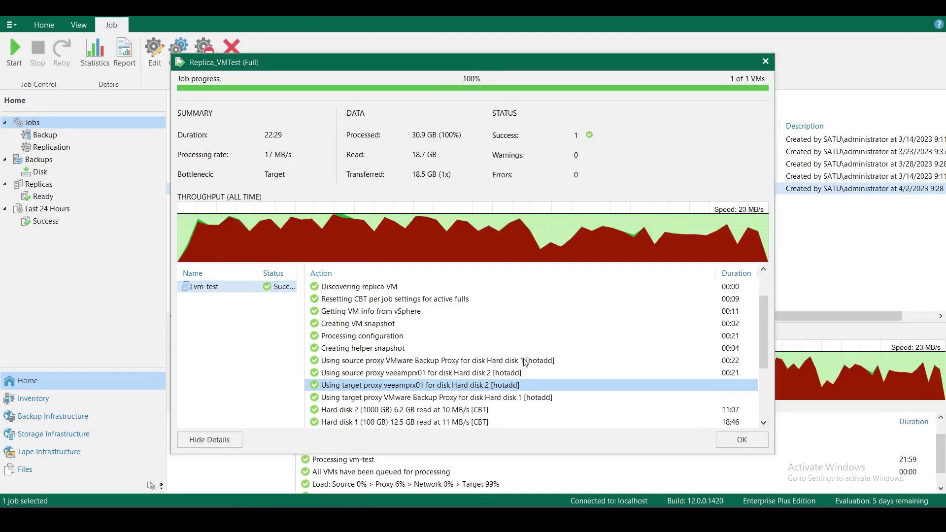
Back in Veeam, review the Replica_VMTest session log to its end, and view the vm-test processing details among the replication jobs
scroll(524, 361, "down", 4)
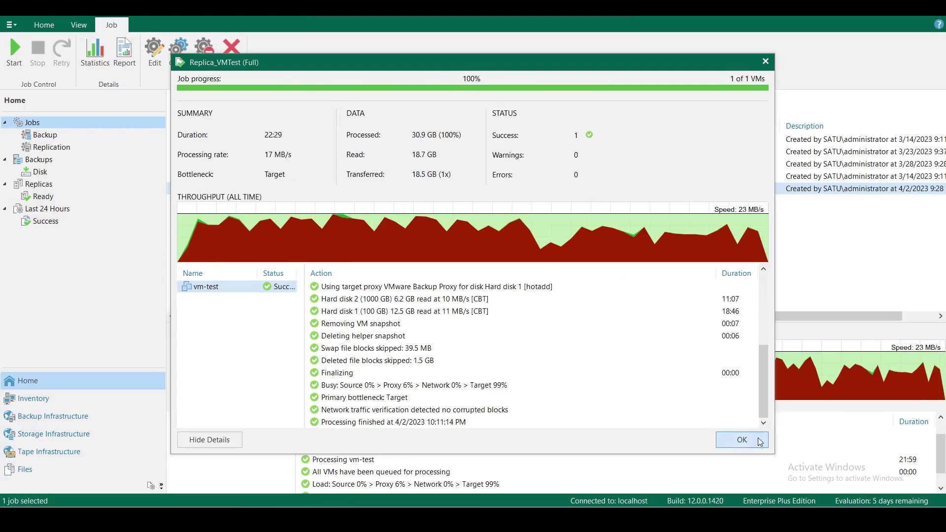
left_click(741, 440)
left_click(52, 147)
left_click(44, 135)
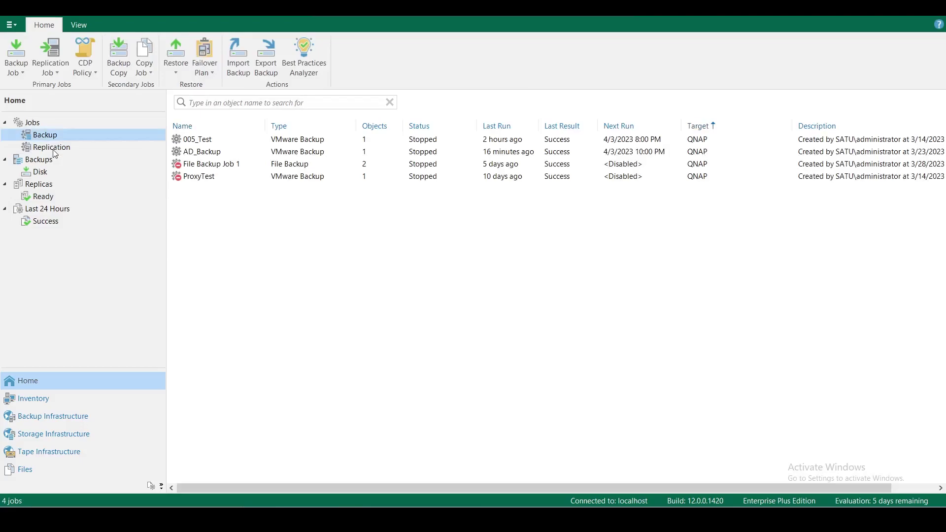
left_click(52, 148)
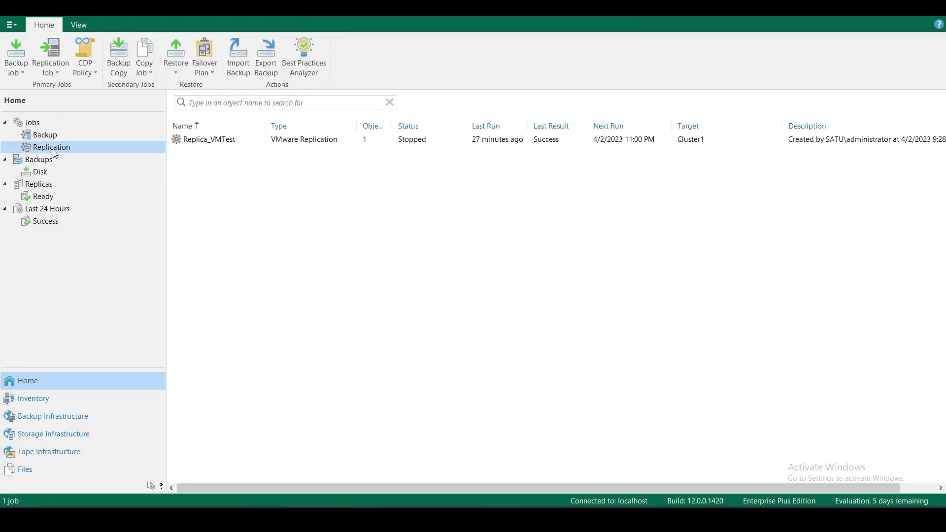
left_click(230, 141)
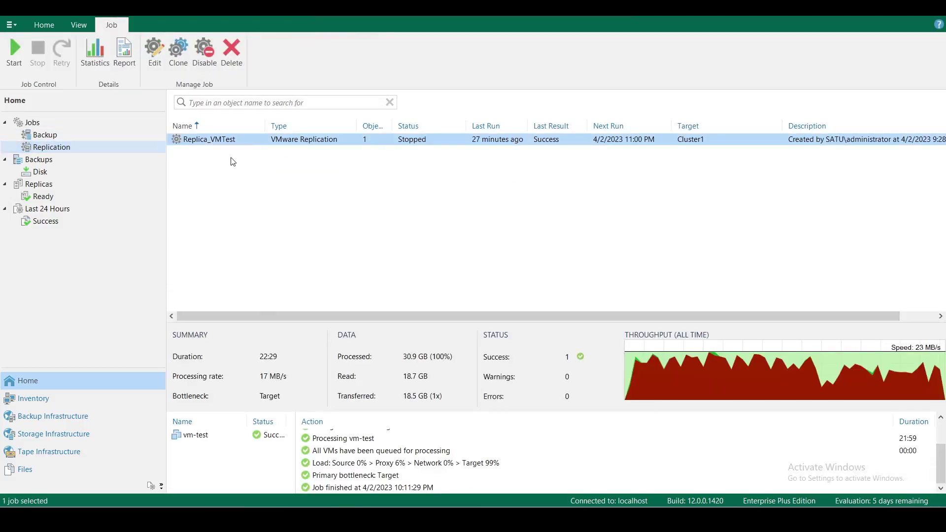
left_click(215, 436)
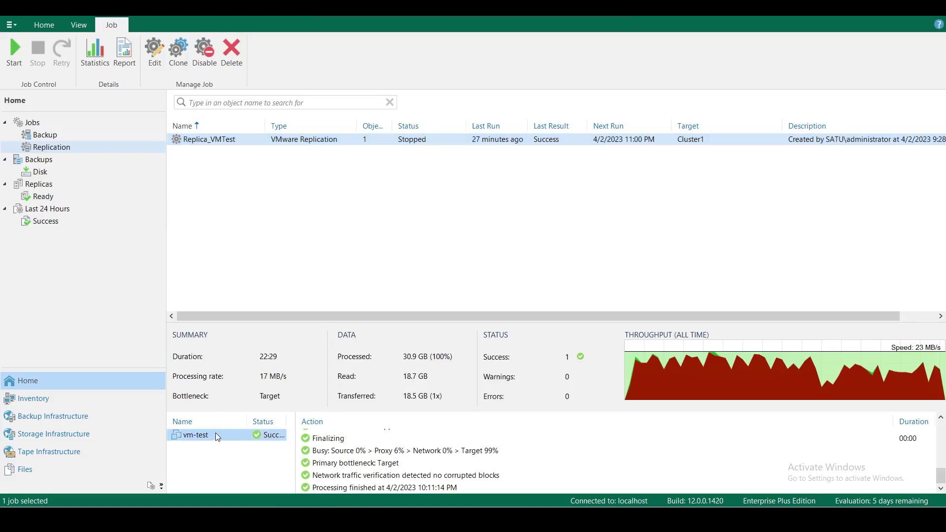